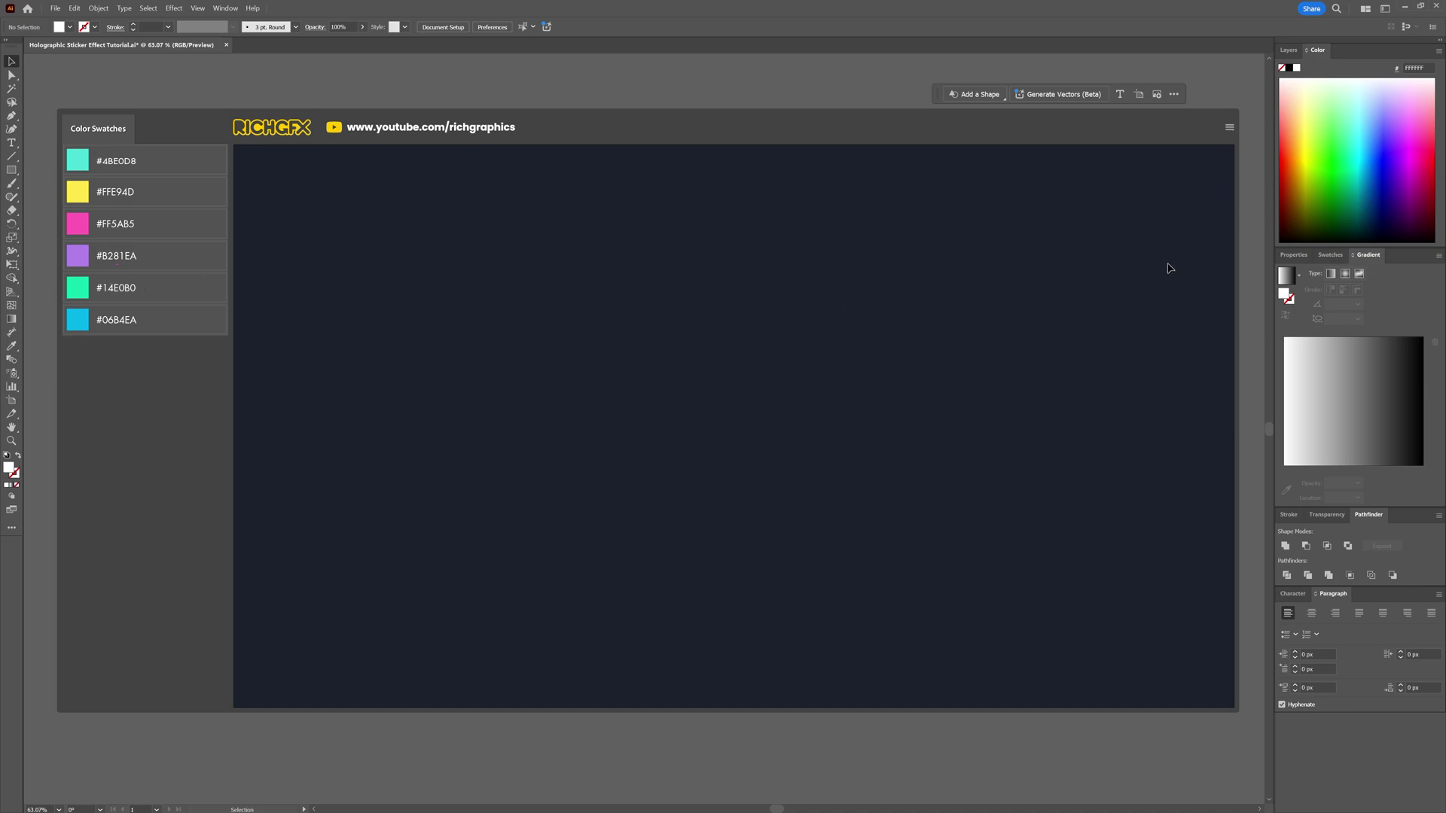
Show the Swatches panel in the right-hand panel group.
{"action": "left_click", "coordinate": [1328, 255]}
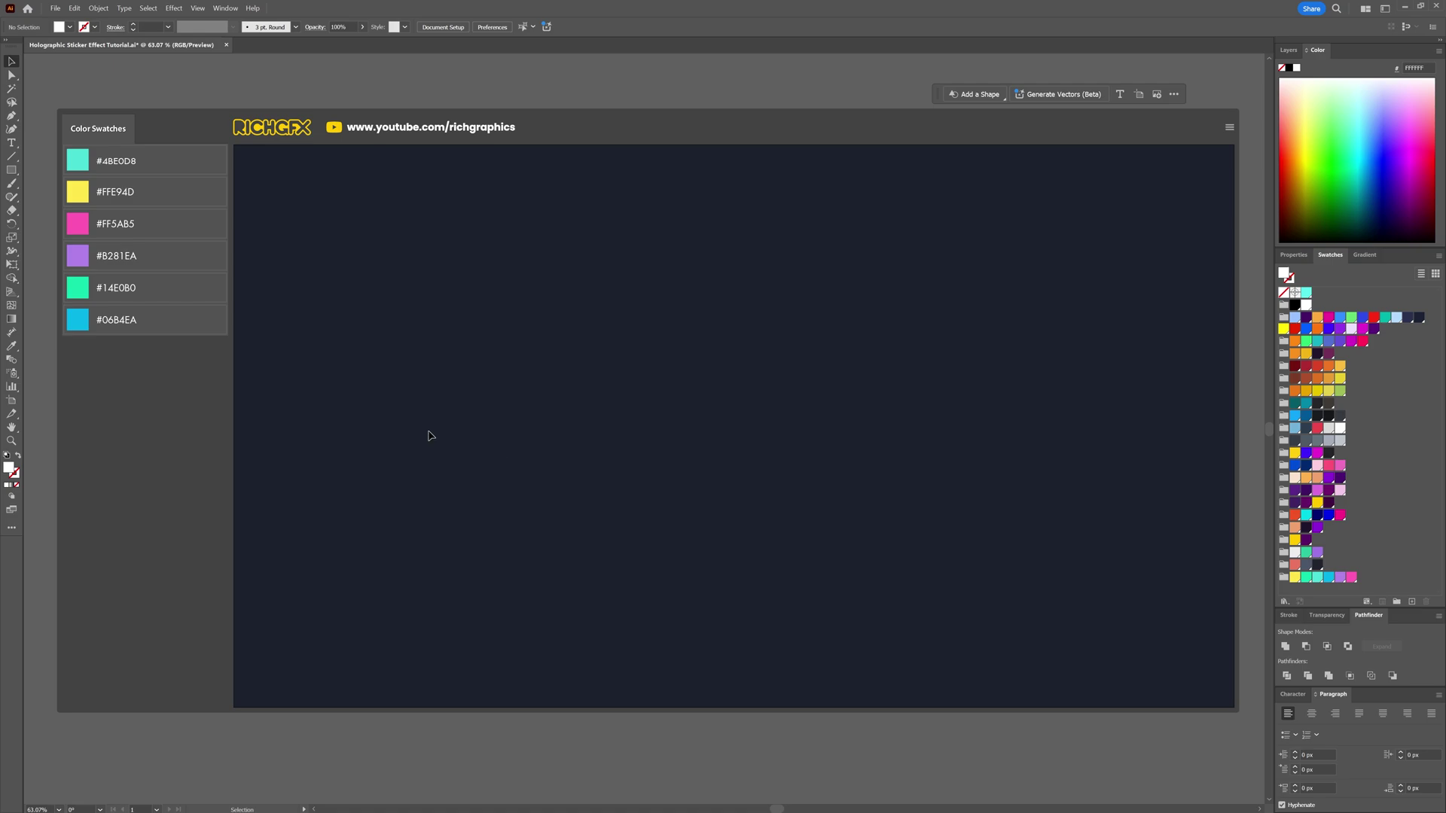
Draw a 400 × 400 px white circle with the Ellipse tool and centre it on the artboard.
{"action": "key", "text": "F7"}
{"action": "key", "text": "l"}
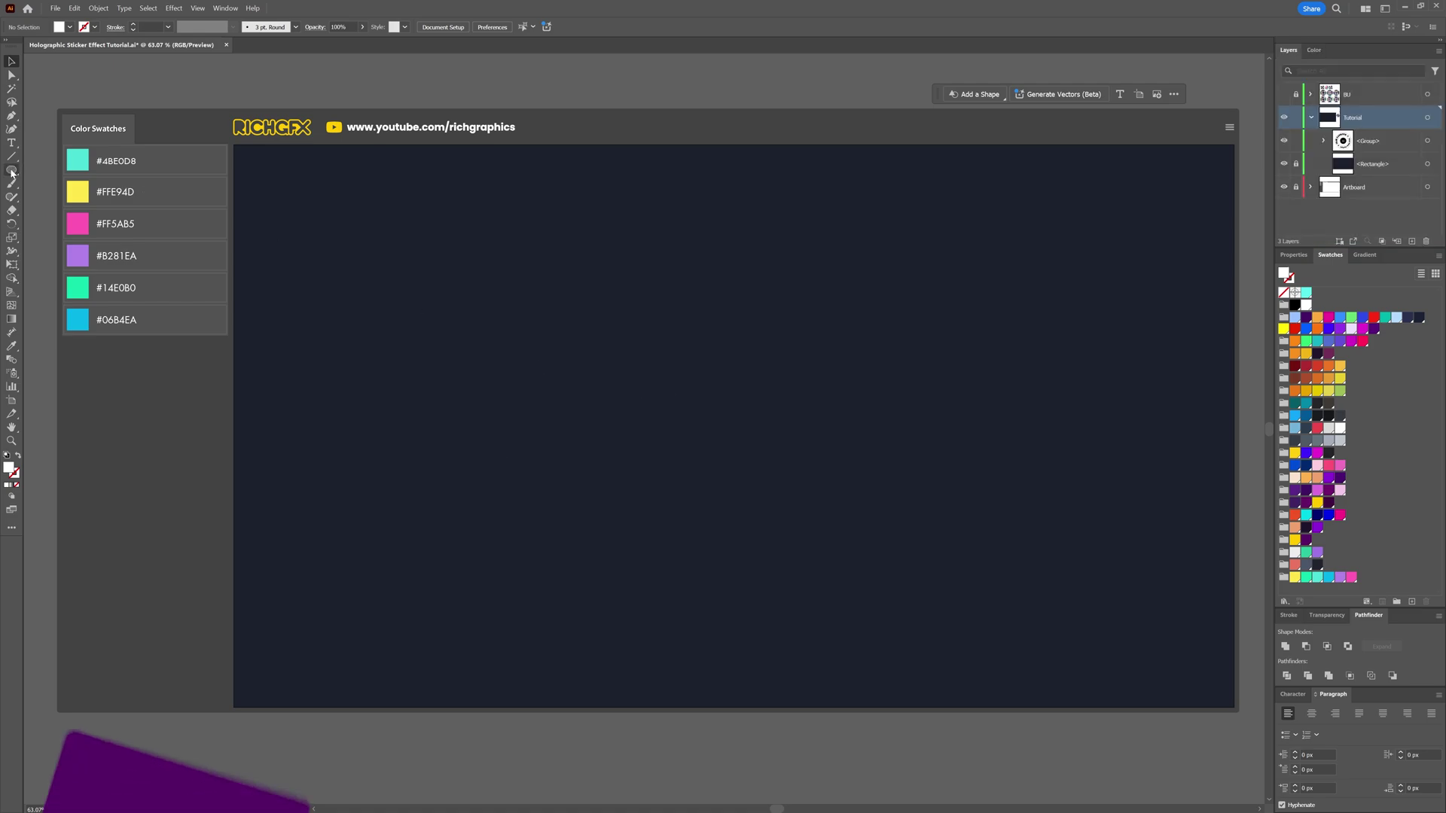
{"action": "left_click", "coordinate": [572, 375]}
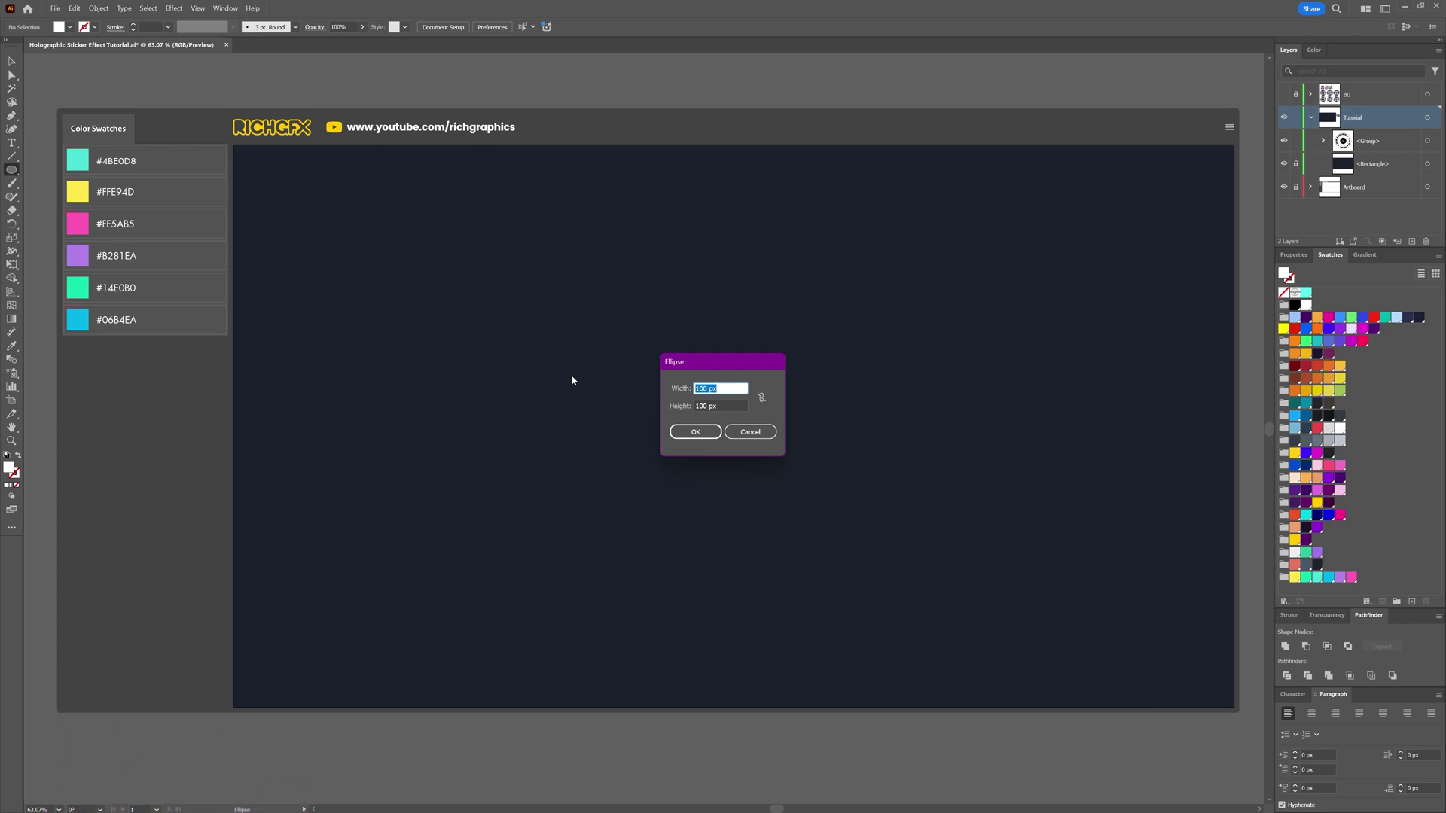
{"action": "type", "text": "4"}
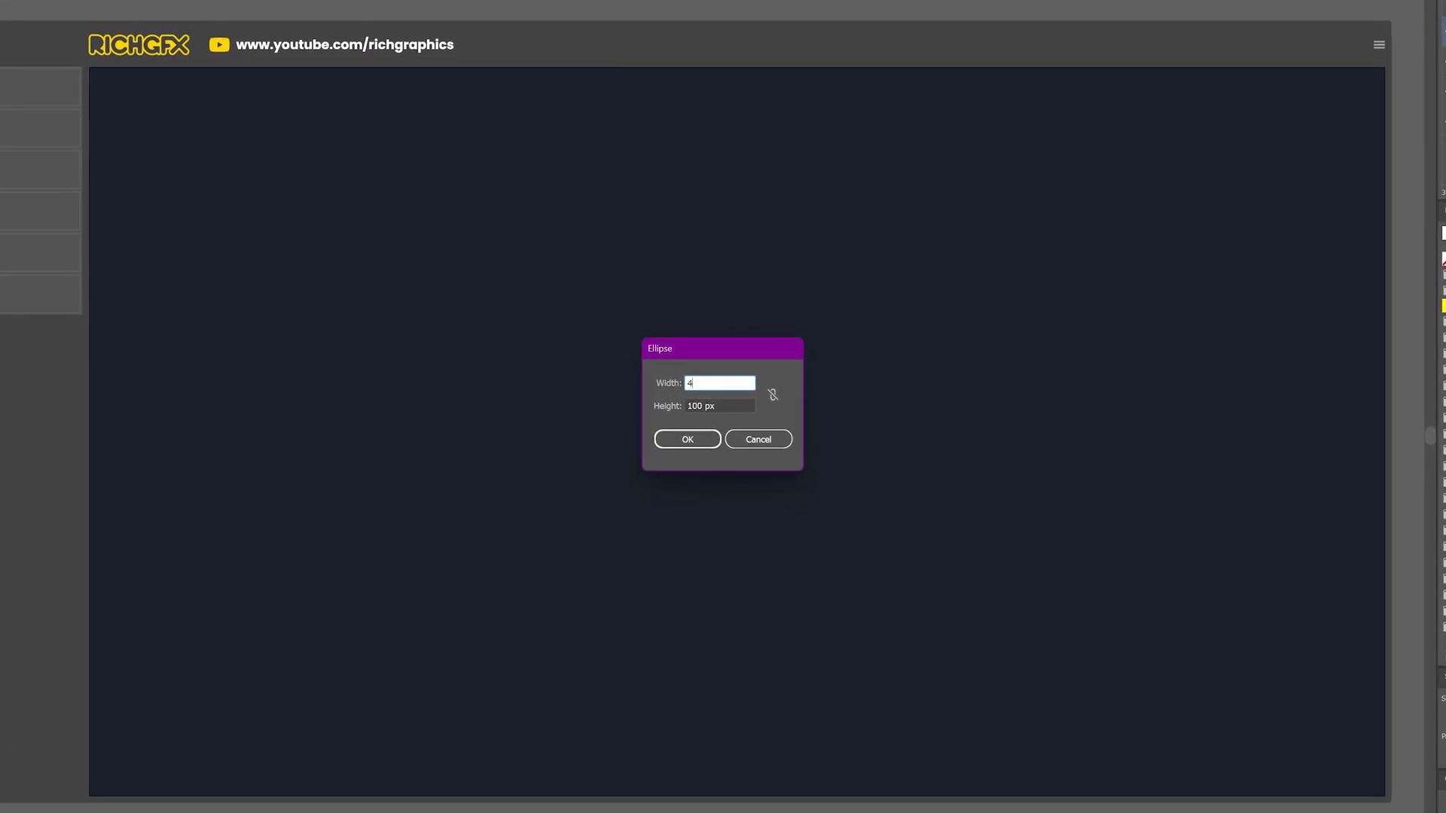
{"action": "type", "text": "00"}
{"action": "key", "text": "Tab"}
{"action": "type", "text": "40"}
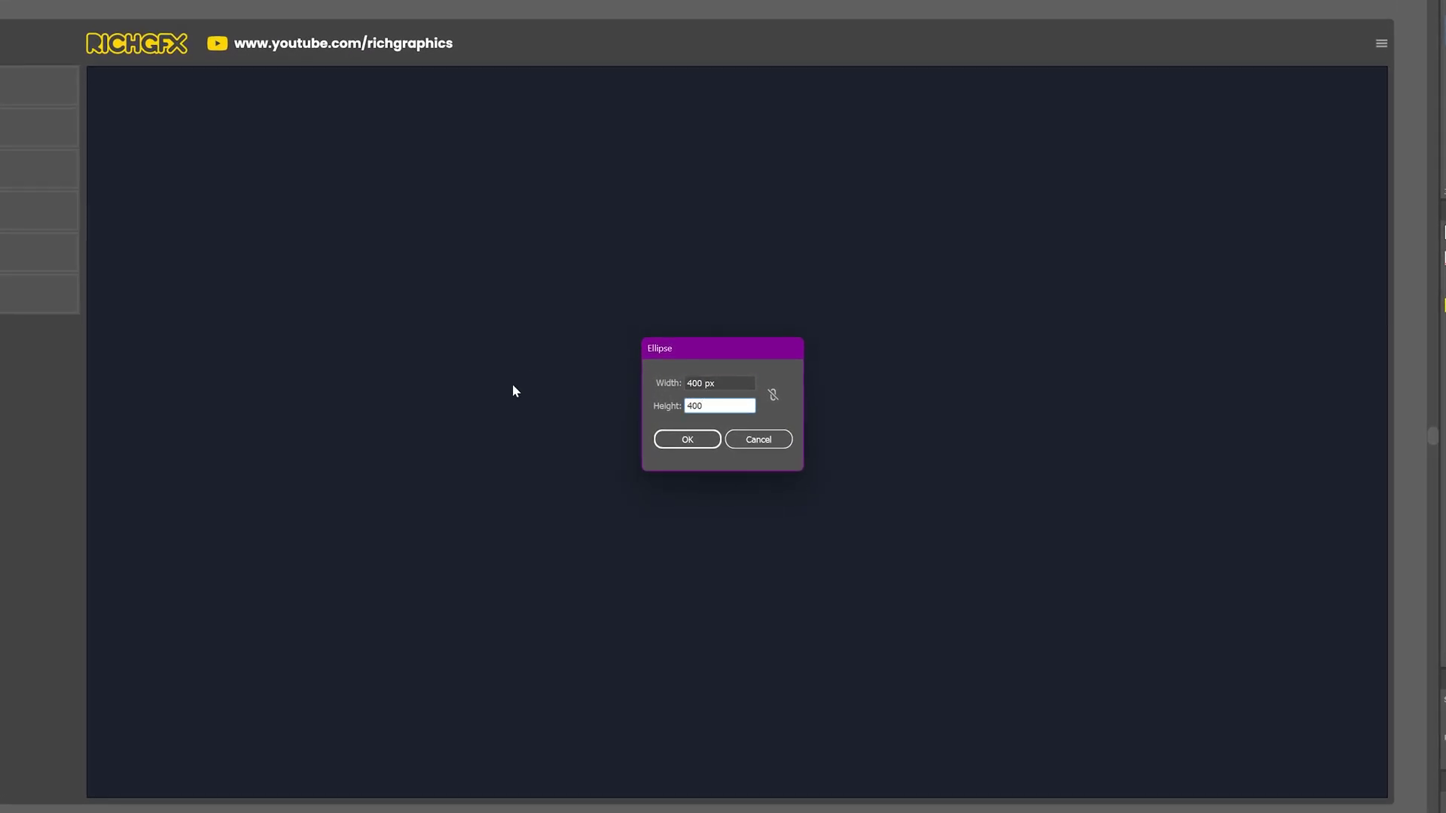
{"action": "left_click", "coordinate": [687, 439]}
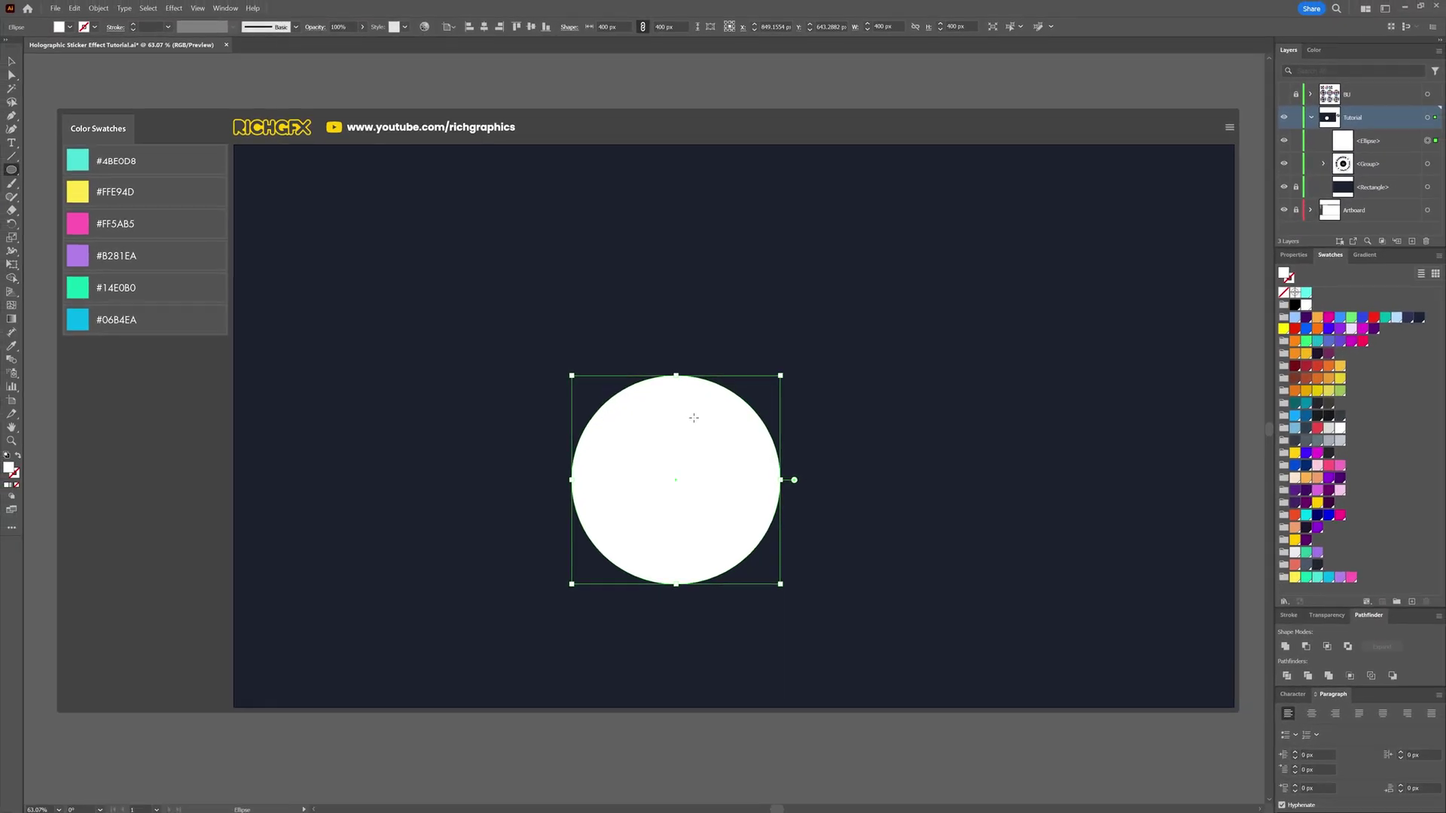
{"action": "left_click", "coordinate": [486, 28]}
{"action": "left_click", "coordinate": [531, 28]}
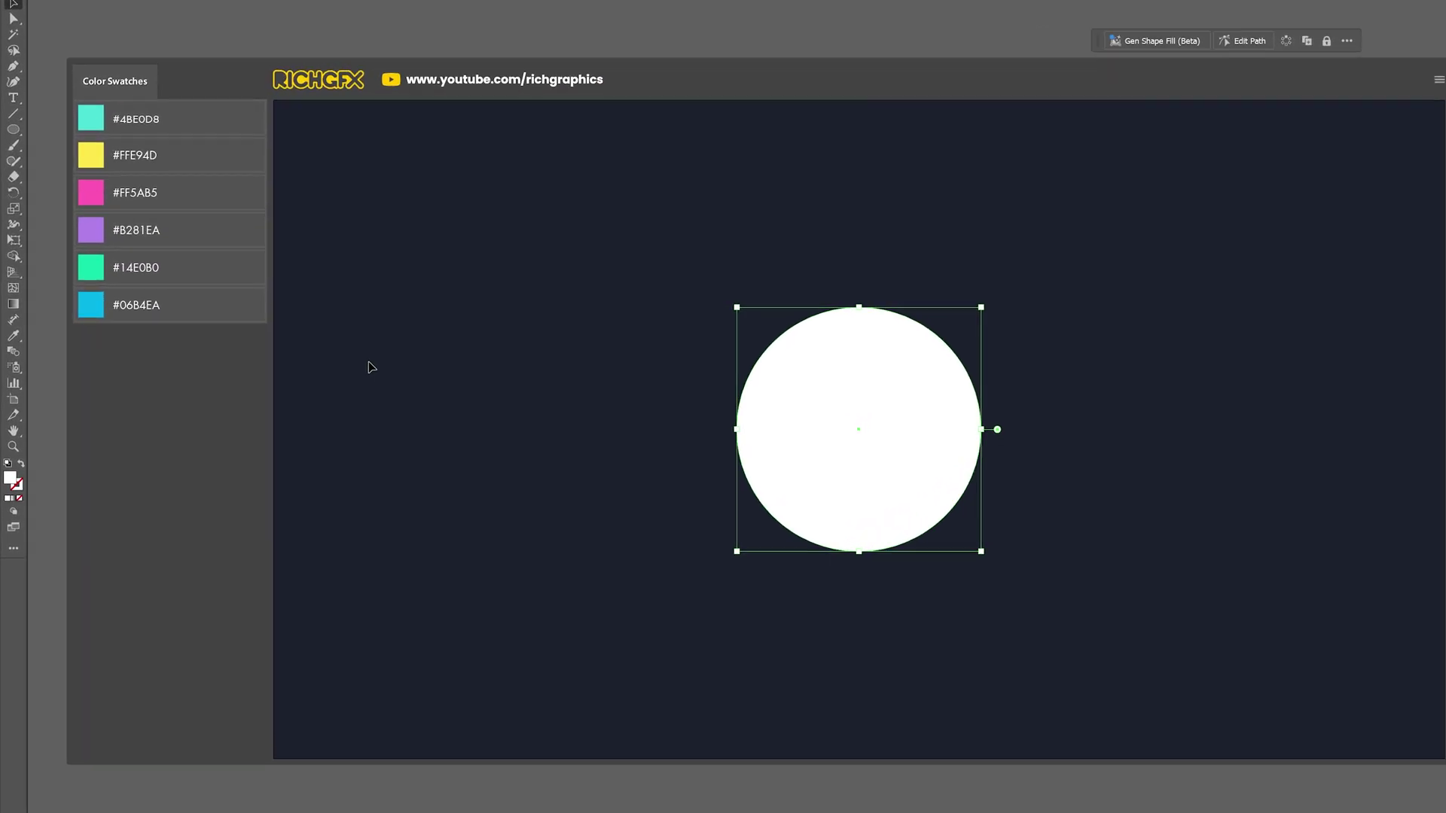
Turn the white fill into a stroke and add gradient stops at 14.6% and 62.87%.
{"action": "left_click", "coordinate": [26, 475]}
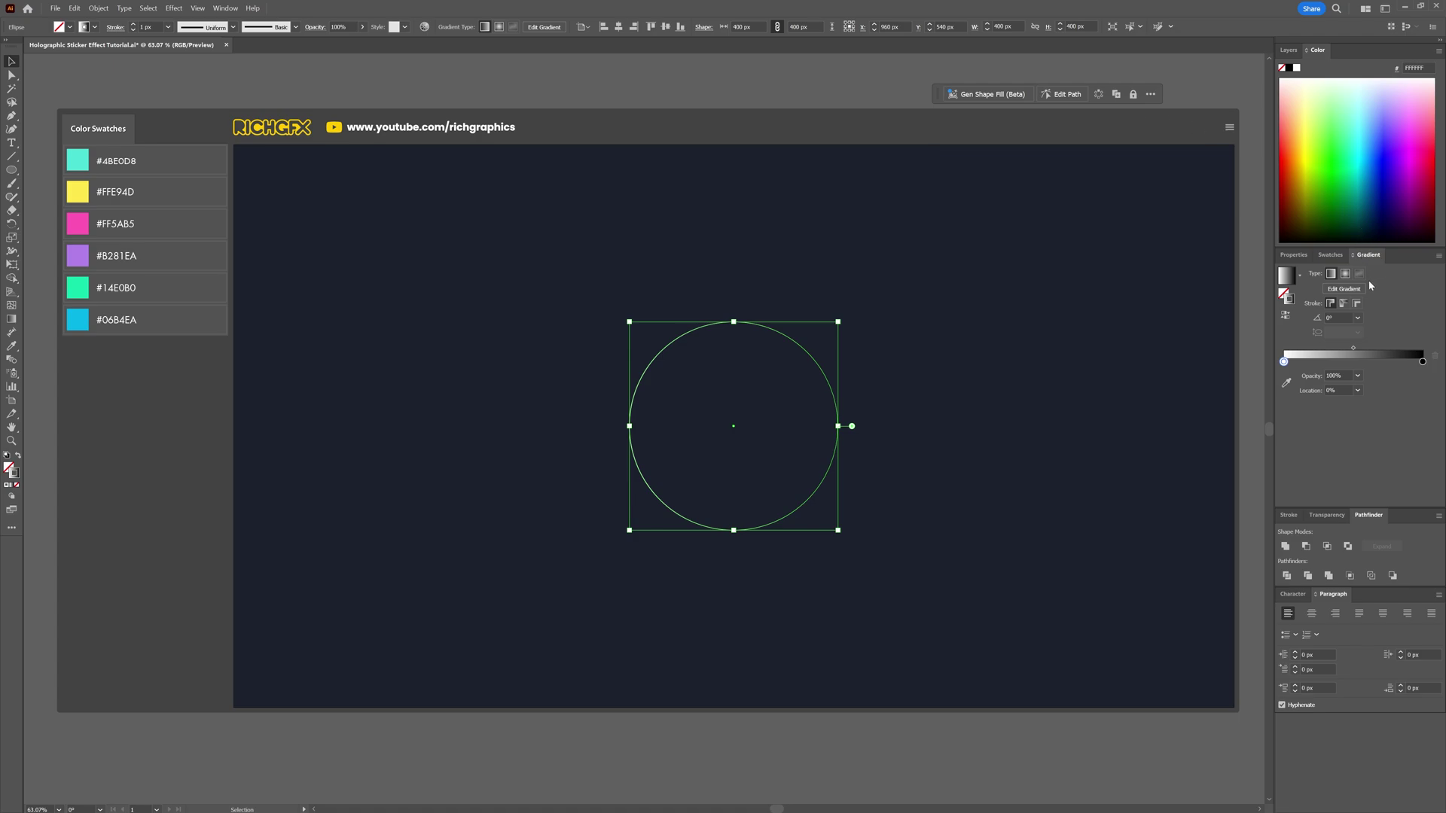
{"action": "left_click", "coordinate": [1305, 360]}
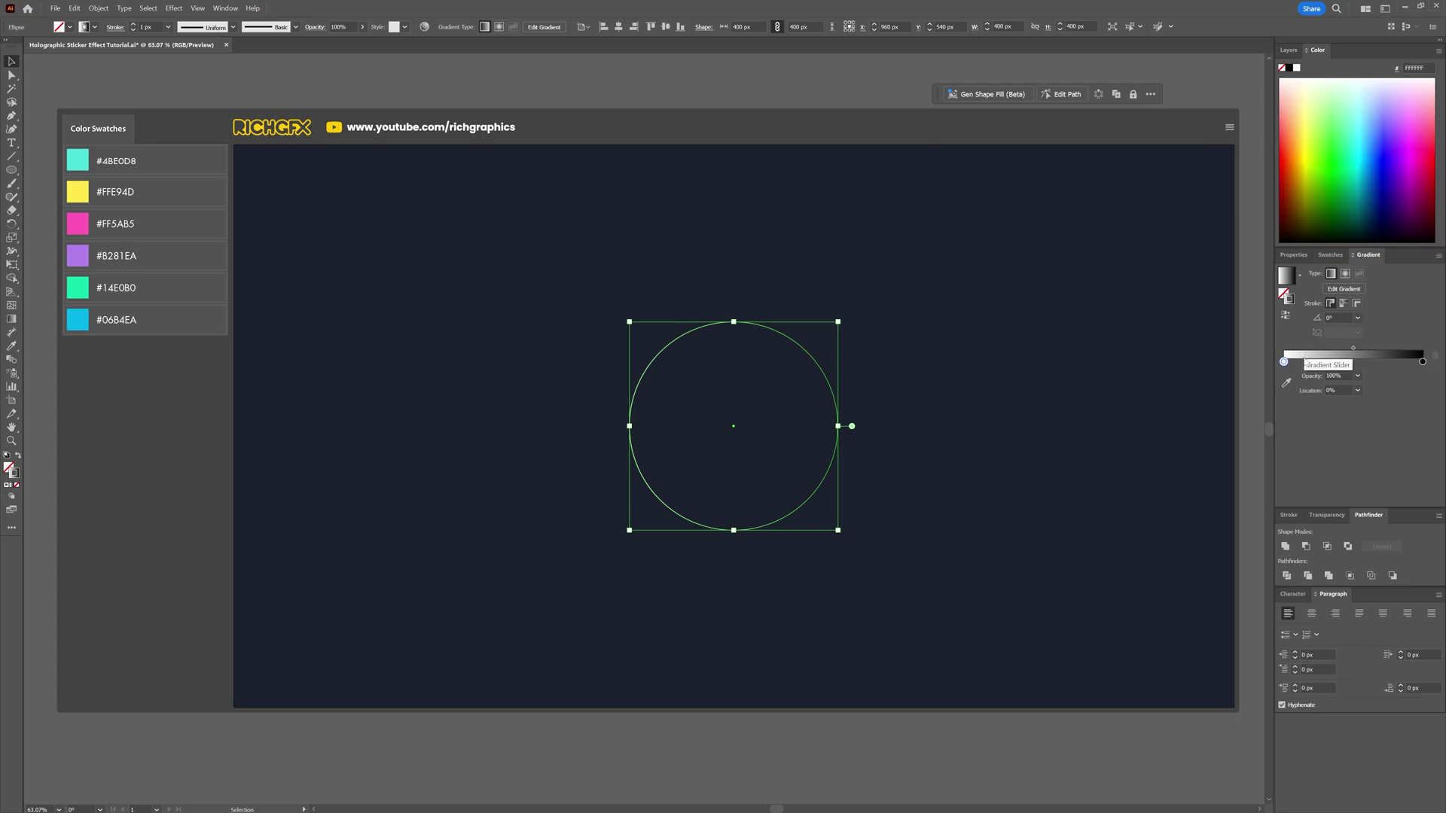
{"action": "left_click", "coordinate": [1370, 362]}
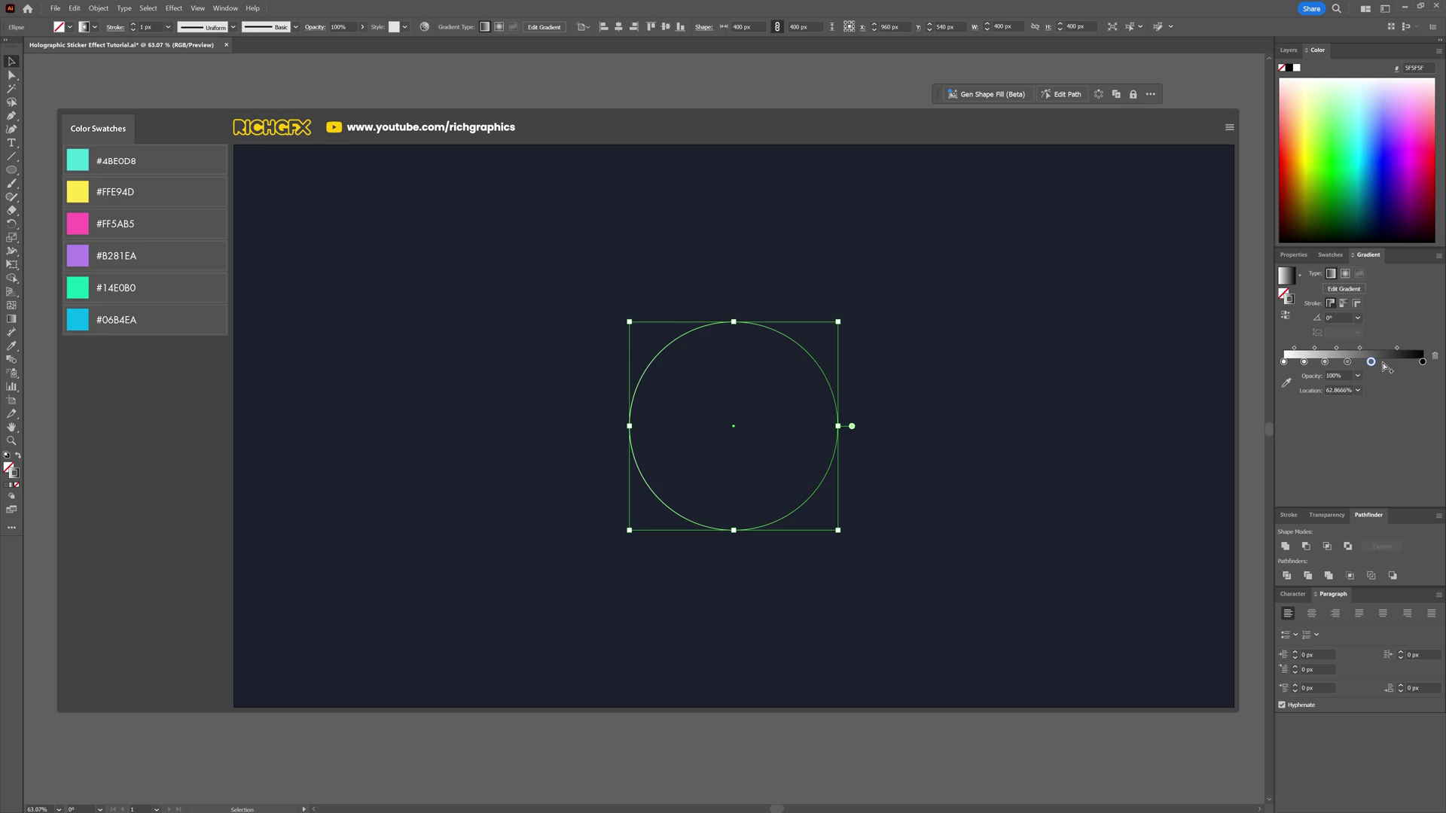
Make the 14.6% gradient stop and the fourth stop black.
{"action": "double_click", "coordinate": [1305, 362]}
{"action": "left_click", "coordinate": [1296, 461]}
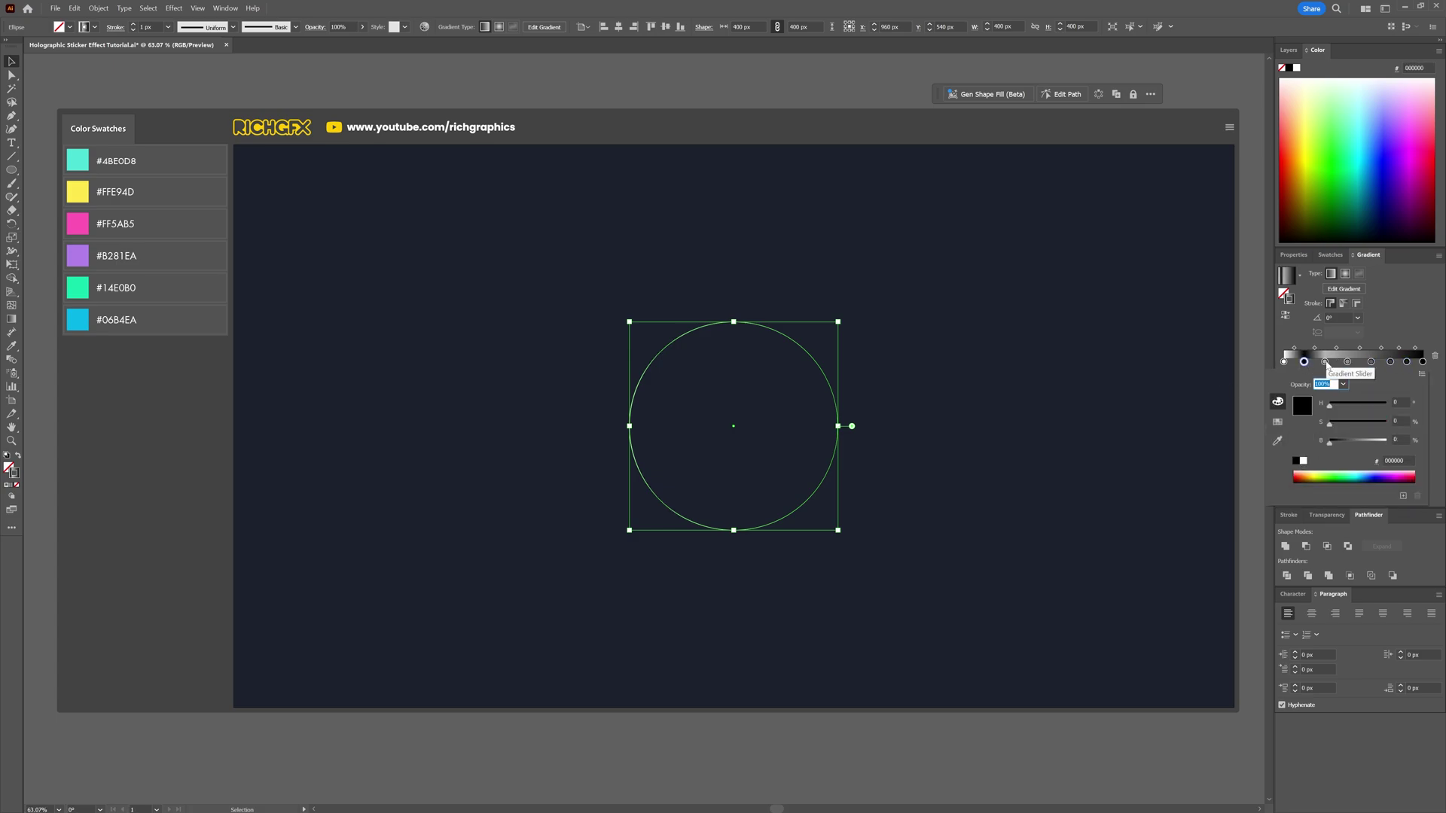
{"action": "double_click", "coordinate": [1325, 362]}
{"action": "double_click", "coordinate": [1348, 361]}
{"action": "left_click", "coordinate": [1297, 461]}
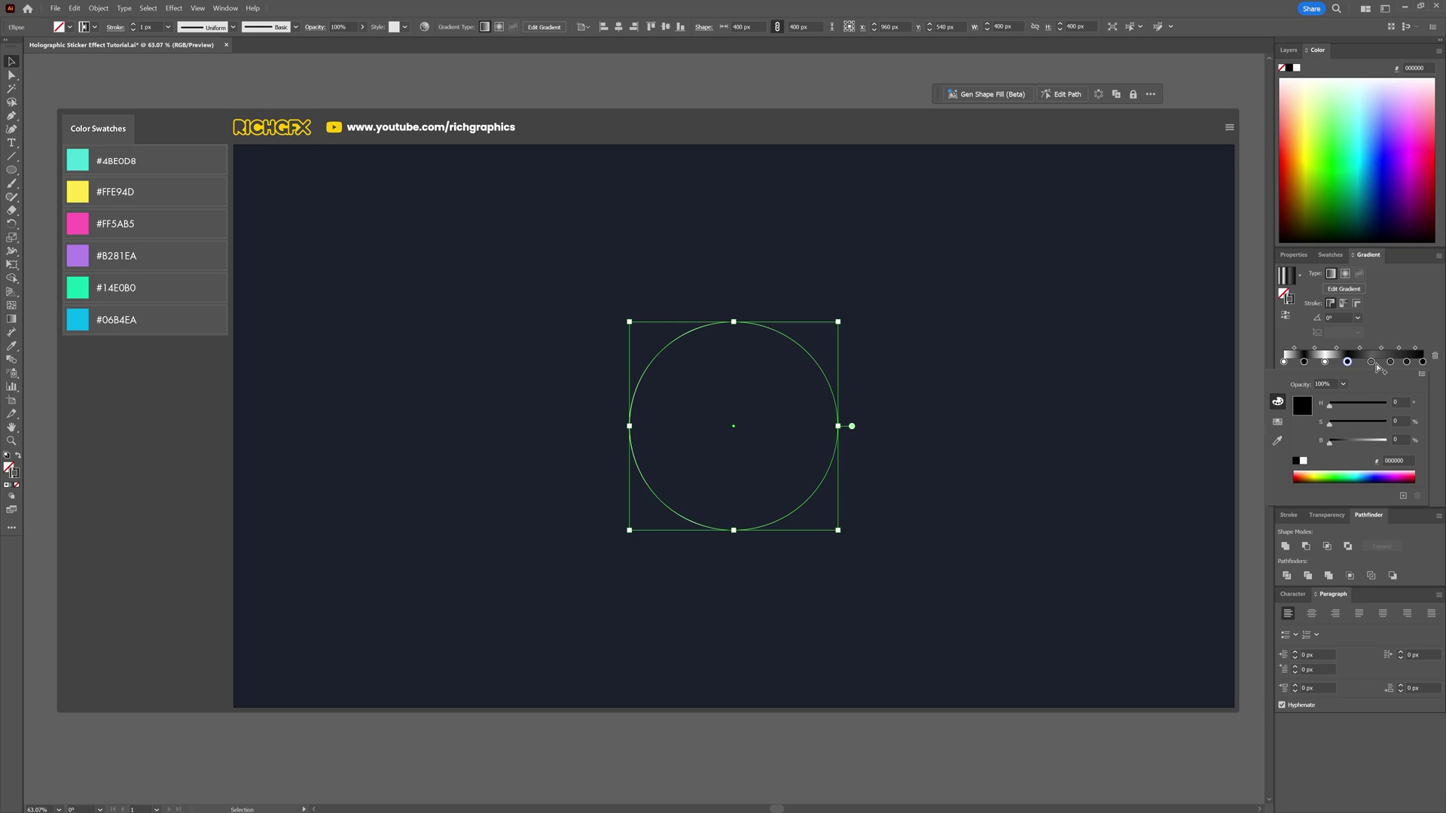
Make the 62.87% gradient stop and the rightmost stop white.
{"action": "double_click", "coordinate": [1370, 362]}
{"action": "left_click", "coordinate": [1303, 461]}
{"action": "double_click", "coordinate": [1406, 361]}
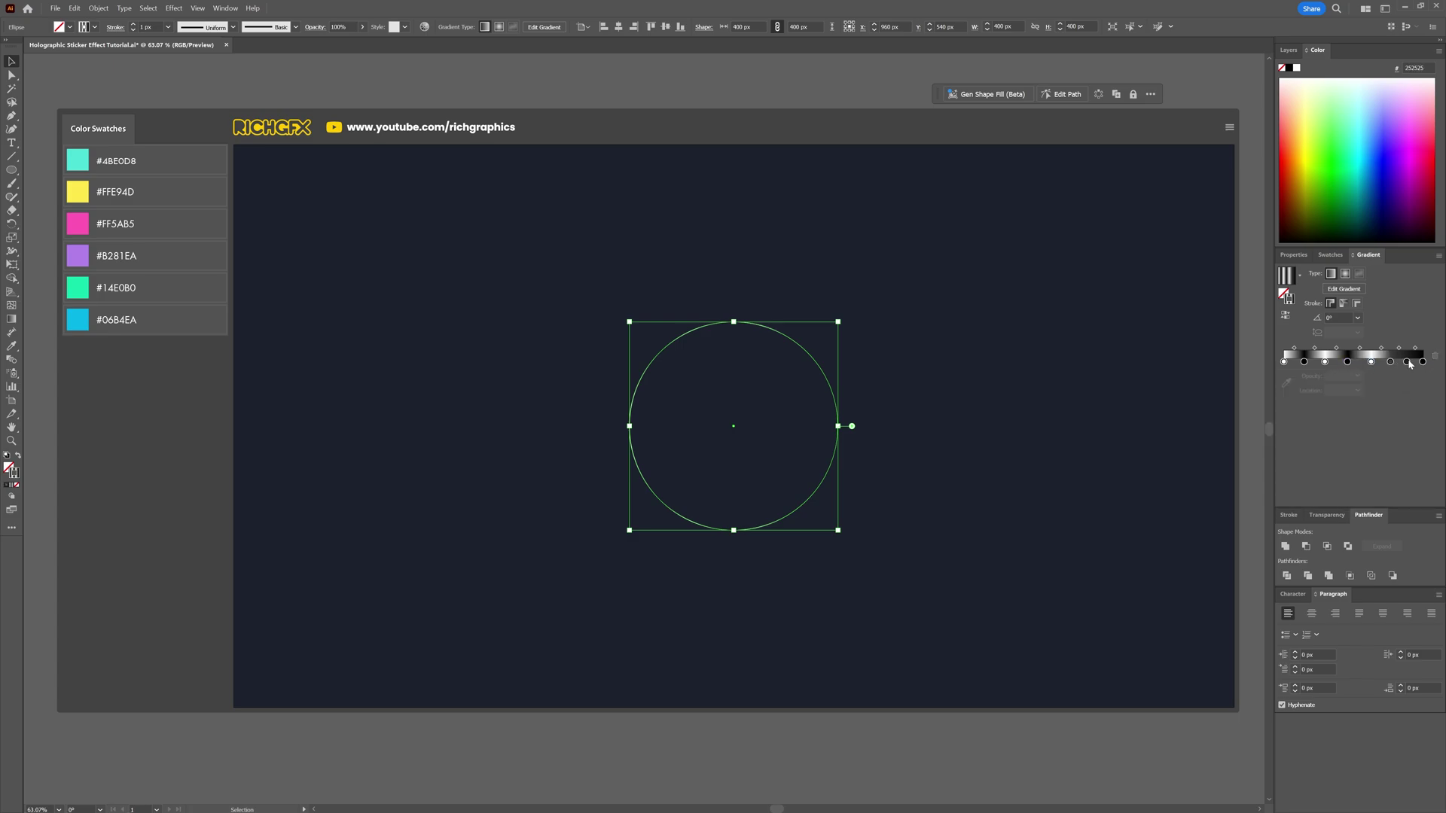
{"action": "left_click", "coordinate": [1303, 461]}
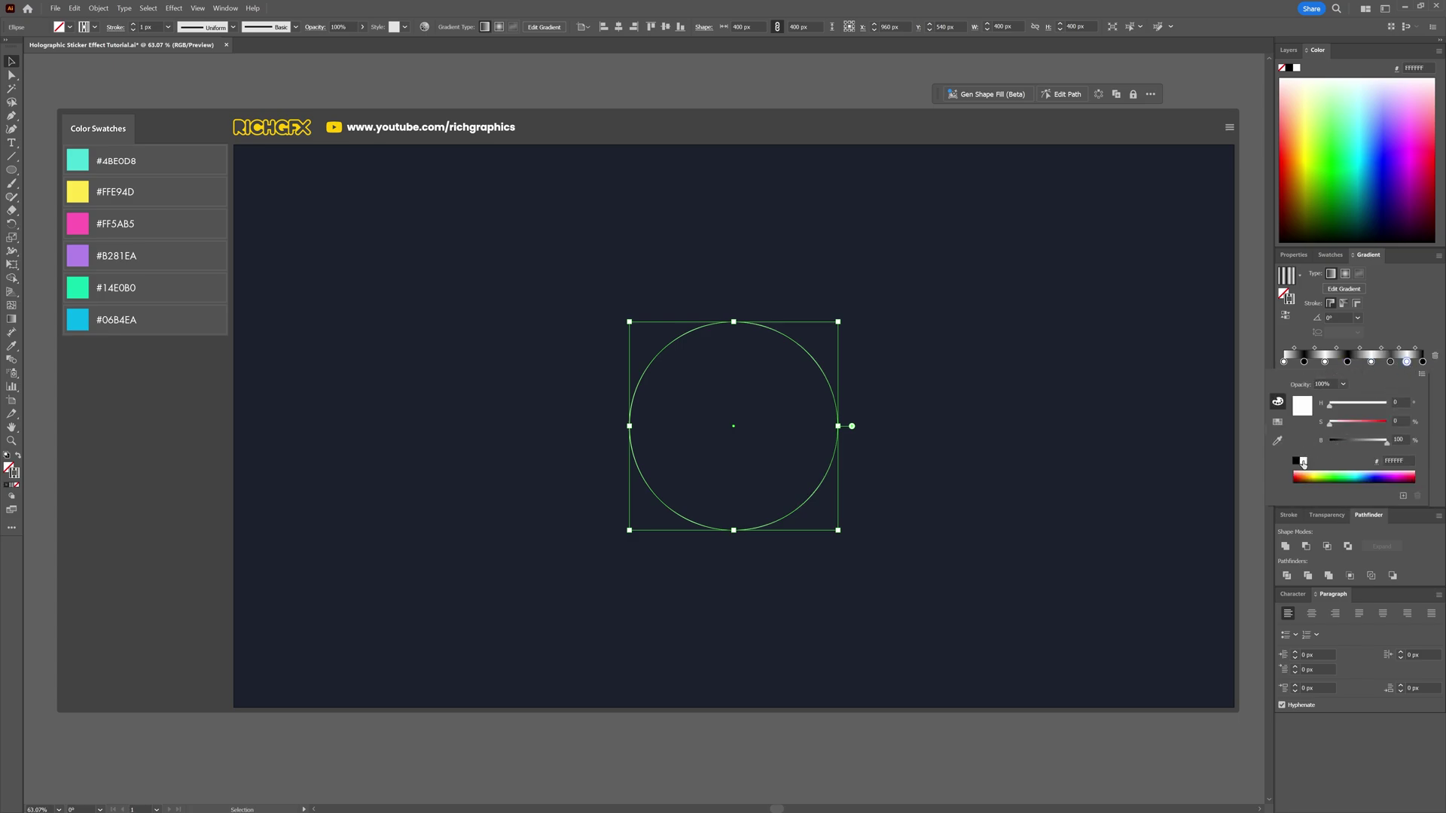
{"action": "left_click", "coordinate": [1417, 362]}
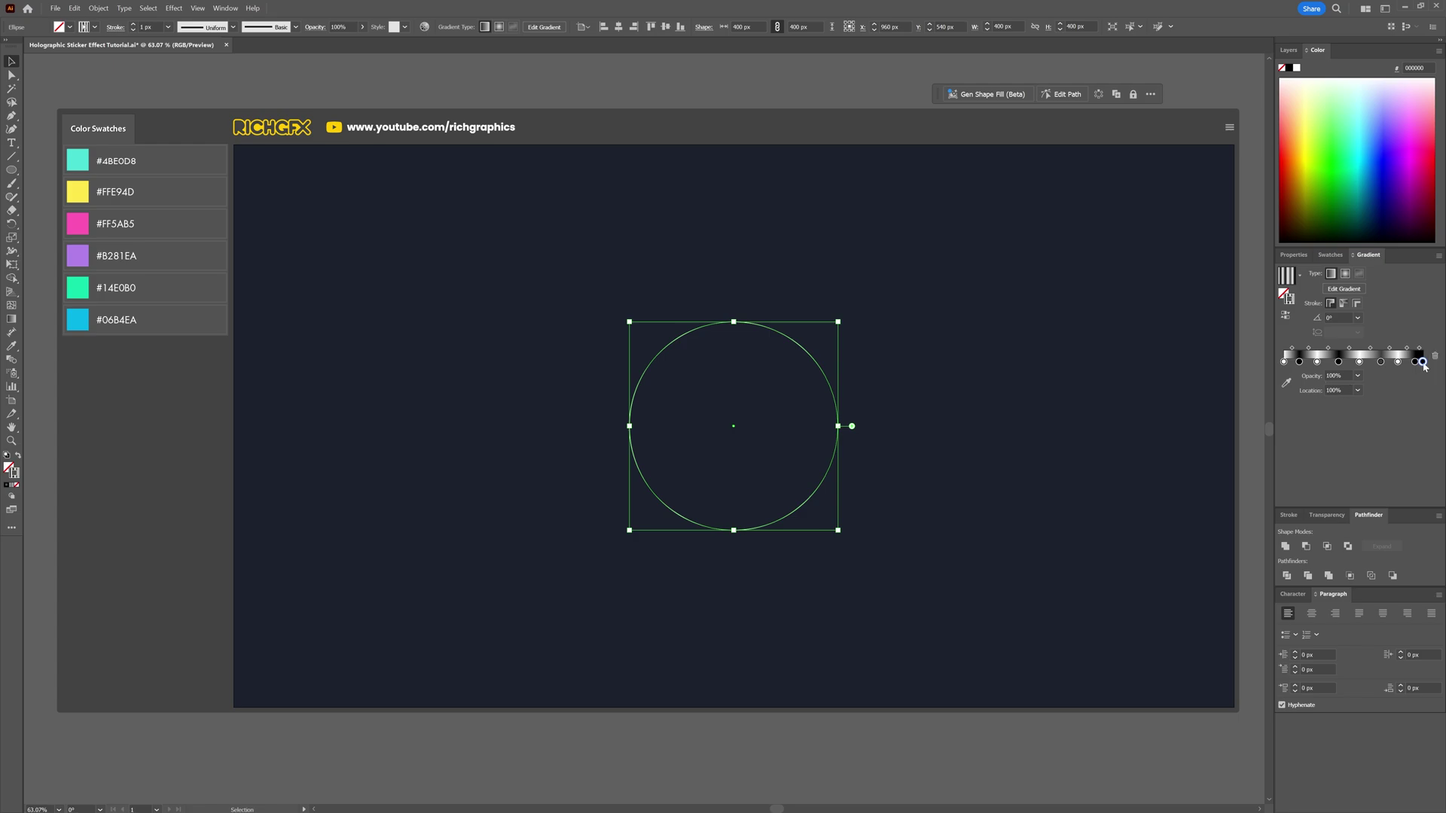
{"action": "double_click", "coordinate": [1422, 362]}
{"action": "left_click", "coordinate": [1308, 461]}
{"action": "left_click", "coordinate": [1303, 362]}
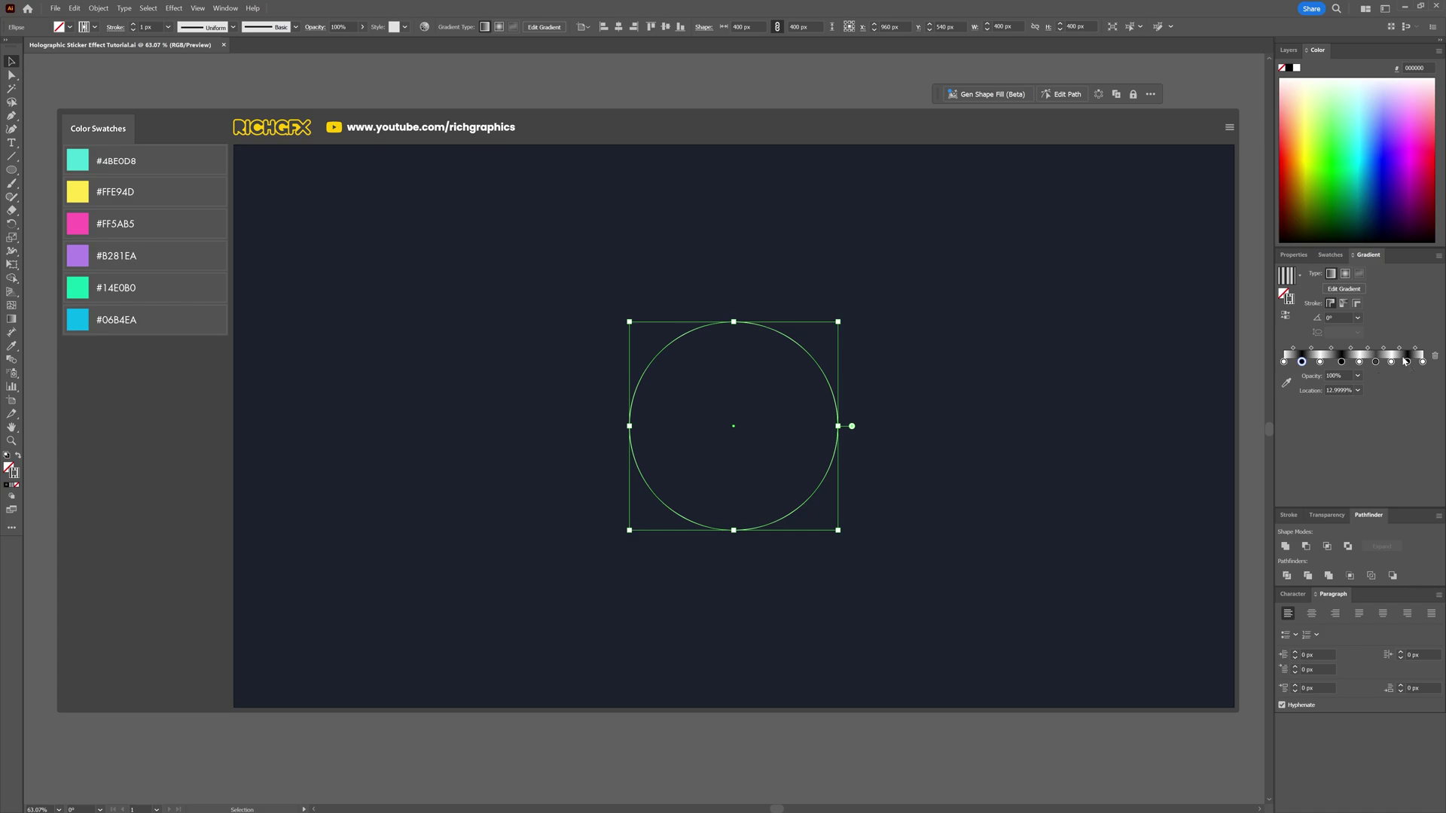
Apply the gradient along the stroke and raise the stroke weight from 120 px to 400 px.
{"action": "left_click", "coordinate": [1344, 303]}
{"action": "left_click", "coordinate": [163, 28]}
{"action": "type", "text": "120"}
{"action": "key", "text": "Return"}
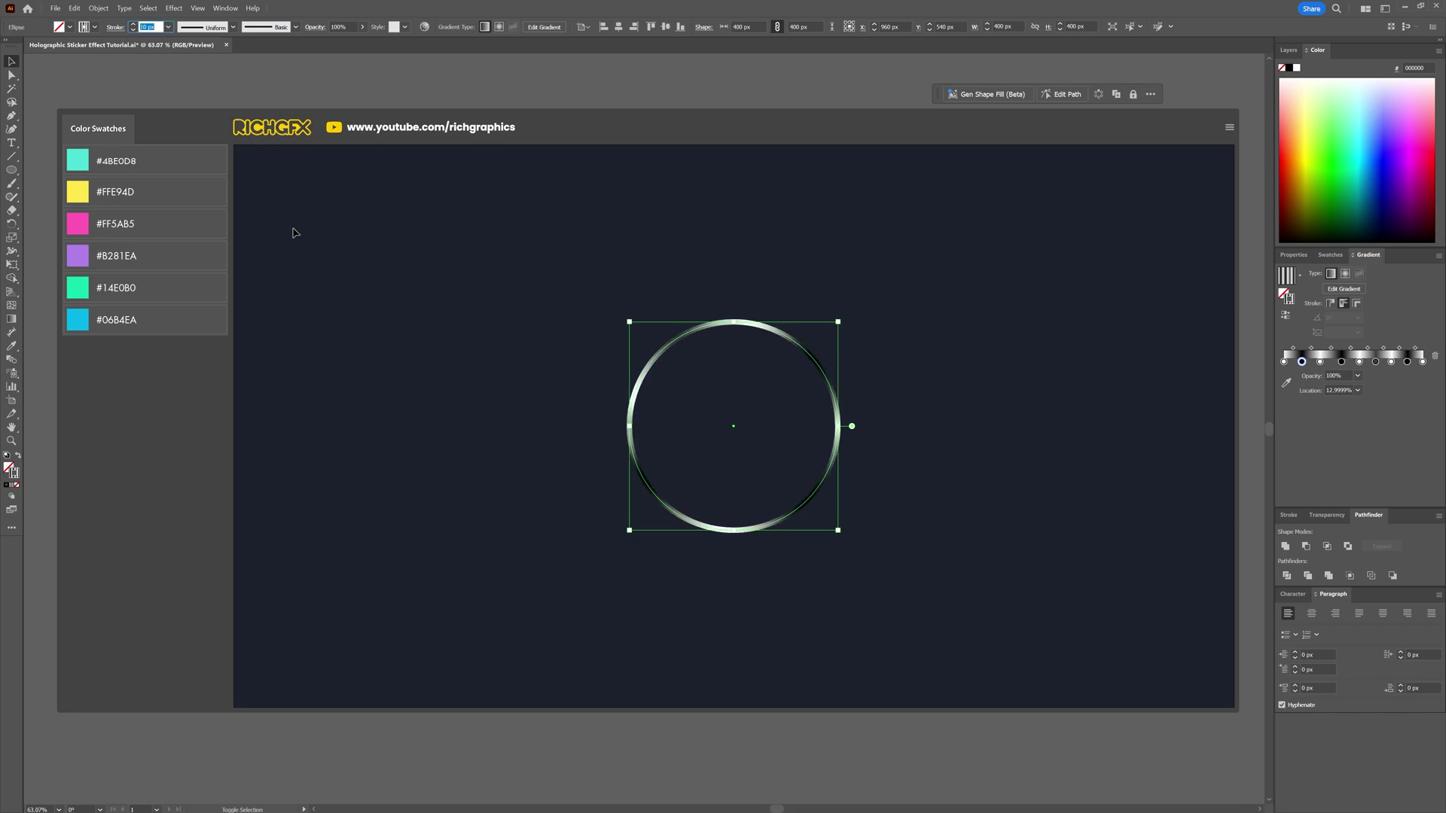
{"action": "key", "text": "shift+Up"}
{"action": "key", "text": "shift+Up"}
{"action": "key", "text": "shift+Up"}
{"action": "key", "text": "shift+Up"}
{"action": "key", "text": "shift+Up"}
{"action": "key", "text": "shift+Up"}
{"action": "key", "text": "shift+Up"}
{"action": "key", "text": "shift+Up"}
{"action": "key", "text": "shift+Up"}
{"action": "key", "text": "shift+Up"}
{"action": "key", "text": "shift+Up"}
{"action": "key", "text": "shift+Up"}
{"action": "key", "text": "shift+Up"}
{"action": "key", "text": "shift+Up"}
{"action": "key", "text": "shift+Up"}
{"action": "key", "text": "shift+Up"}
{"action": "key", "text": "shift+Up"}
{"action": "key", "text": "shift+Up"}
{"action": "key", "text": "shift+Up"}
{"action": "key", "text": "shift+Up"}
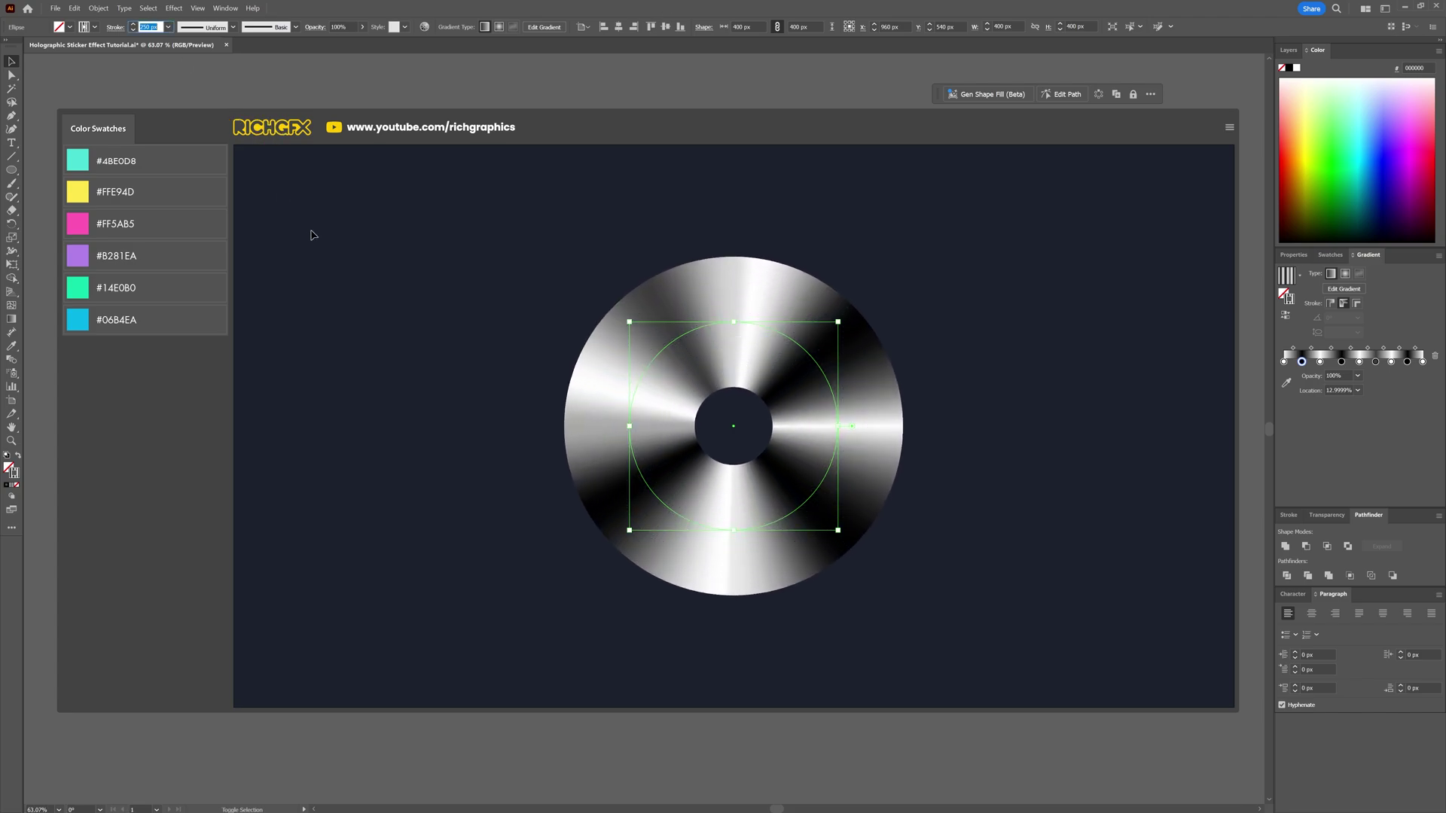
{"action": "key", "text": "shift+Up"}
{"action": "key", "text": "shift+Up"}
{"action": "key", "text": "shift+Up"}
{"action": "key", "text": "shift+Up"}
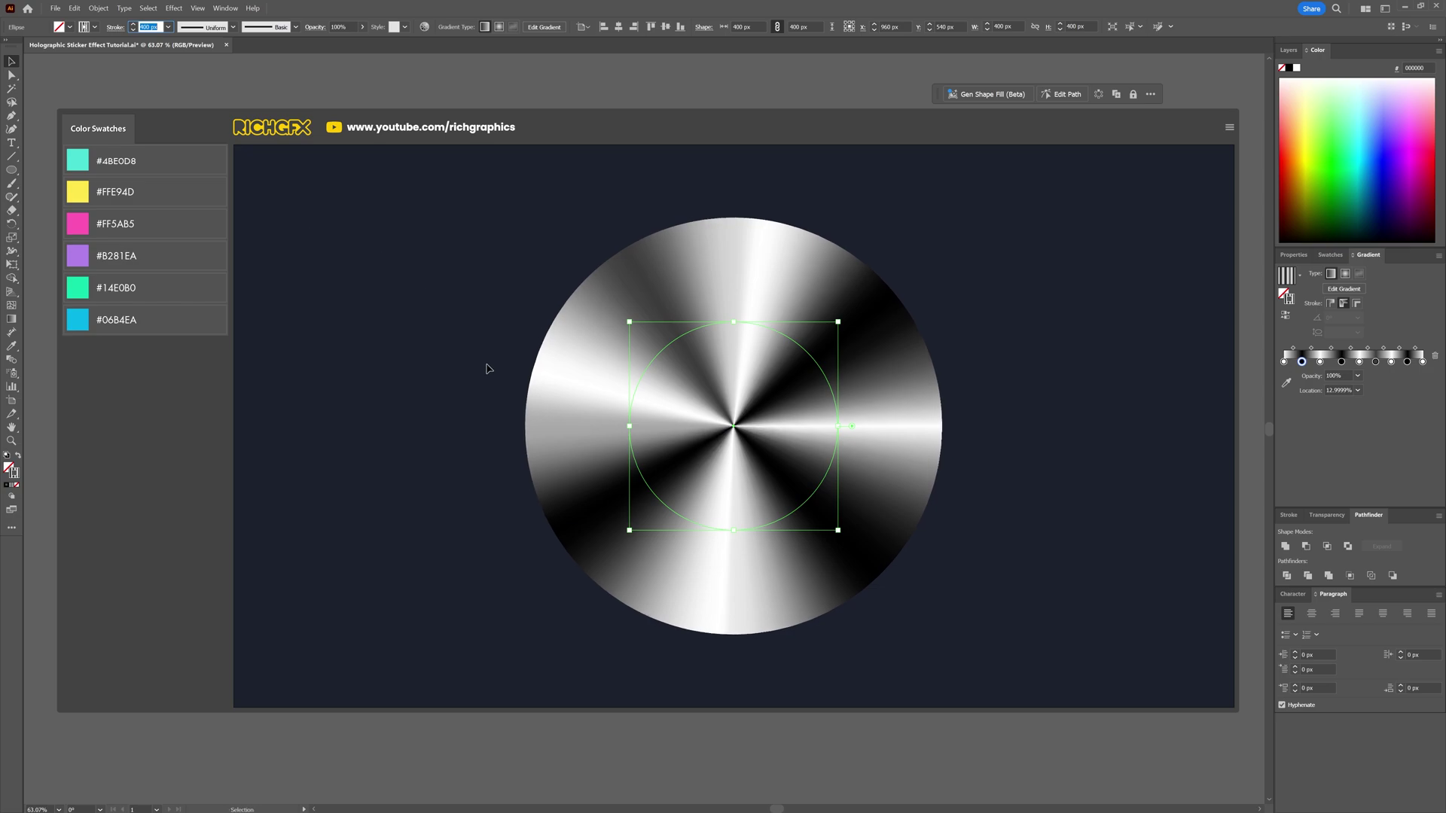
Expand the gradient disc's appearance, resize it to 400 × 400 px, and duplicate it top-left.
{"action": "left_click", "coordinate": [99, 9]}
{"action": "left_click", "coordinate": [151, 177]}
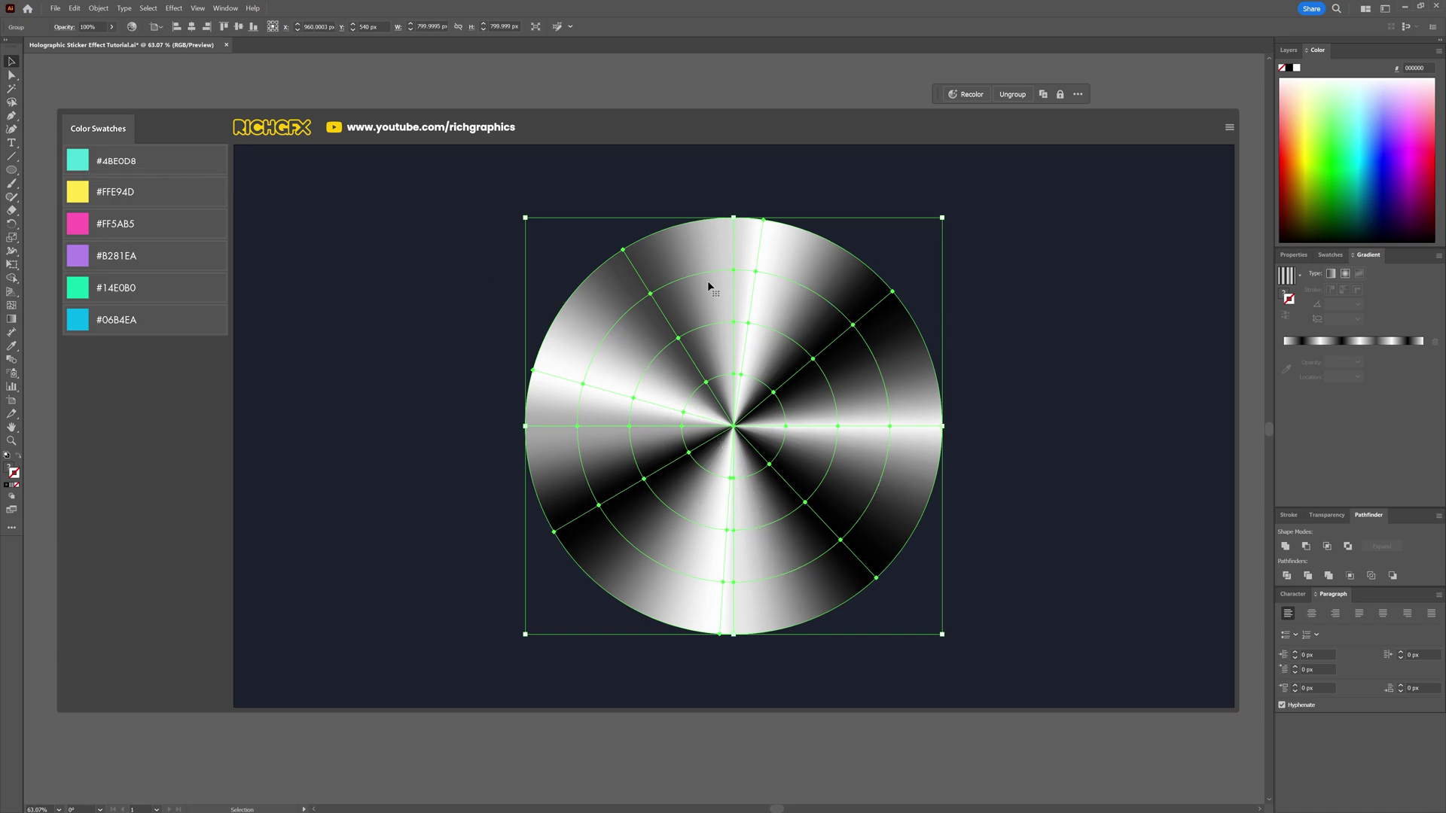
{"action": "left_click", "coordinate": [427, 27]}
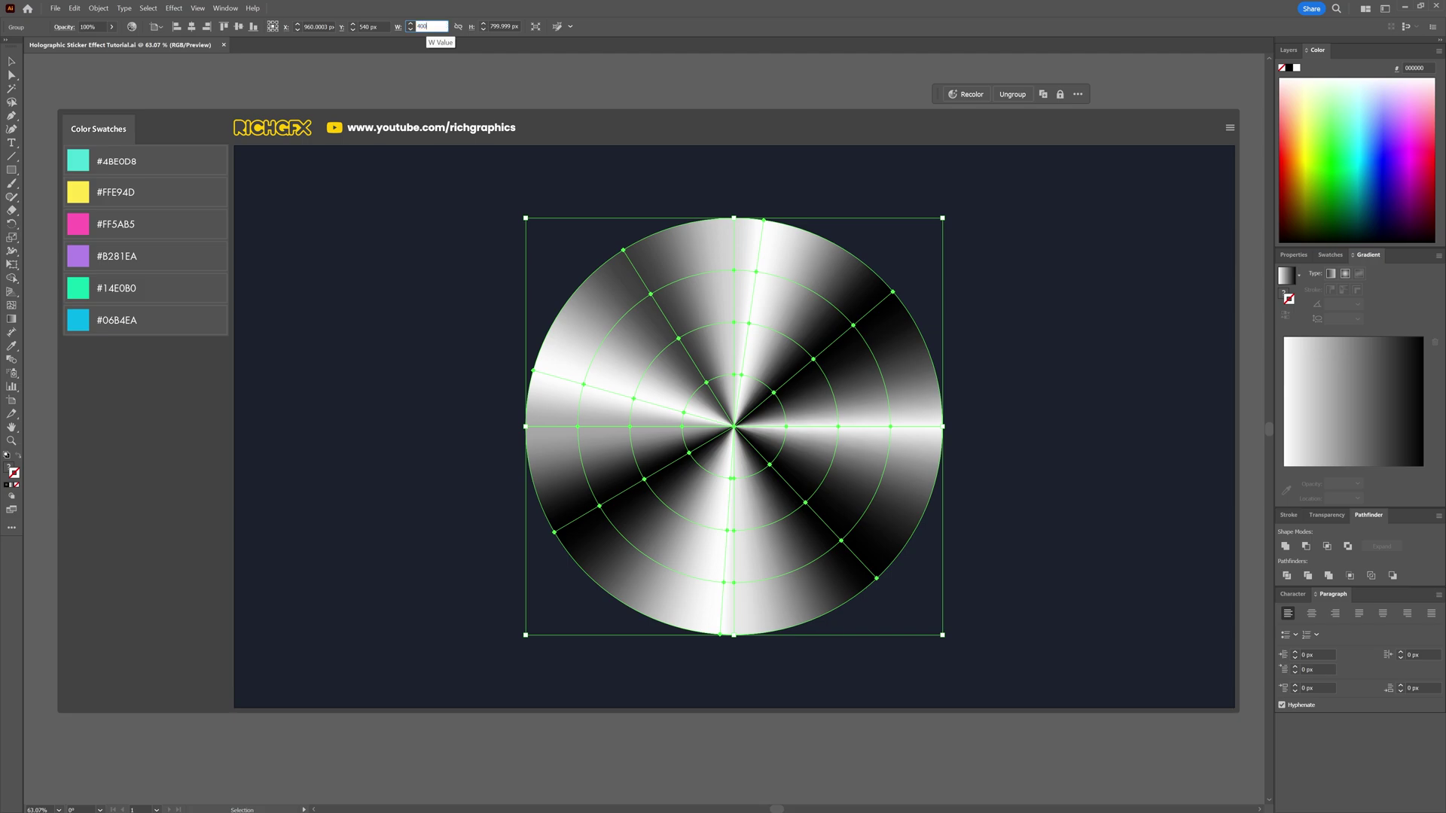
{"action": "type", "text": "400"}
{"action": "key", "text": "Tab"}
{"action": "type", "text": "400"}
{"action": "key", "text": "Return"}
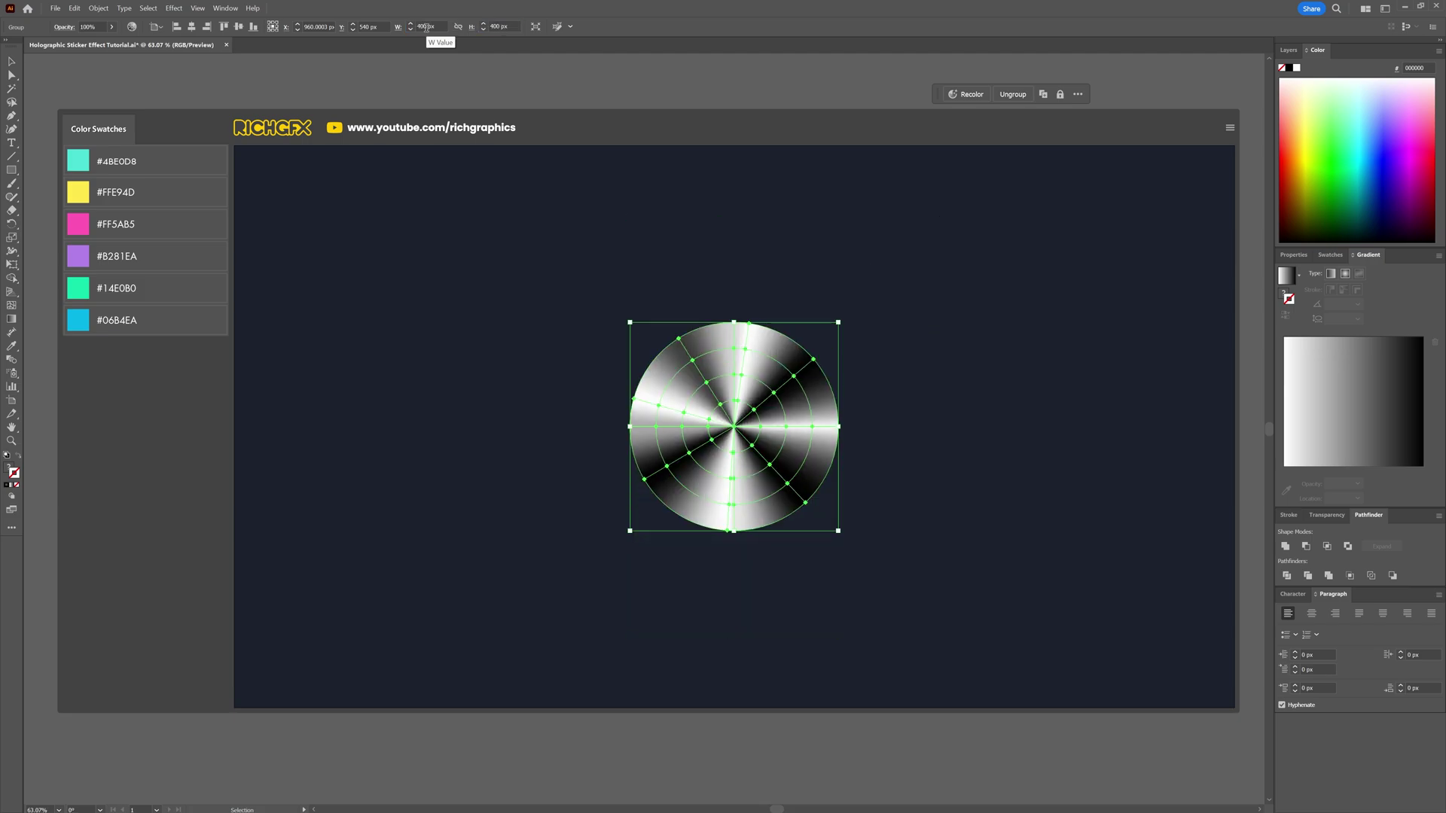
{"action": "left_click_drag", "start_coordinate": [785, 442], "coordinate": [589, 286]}
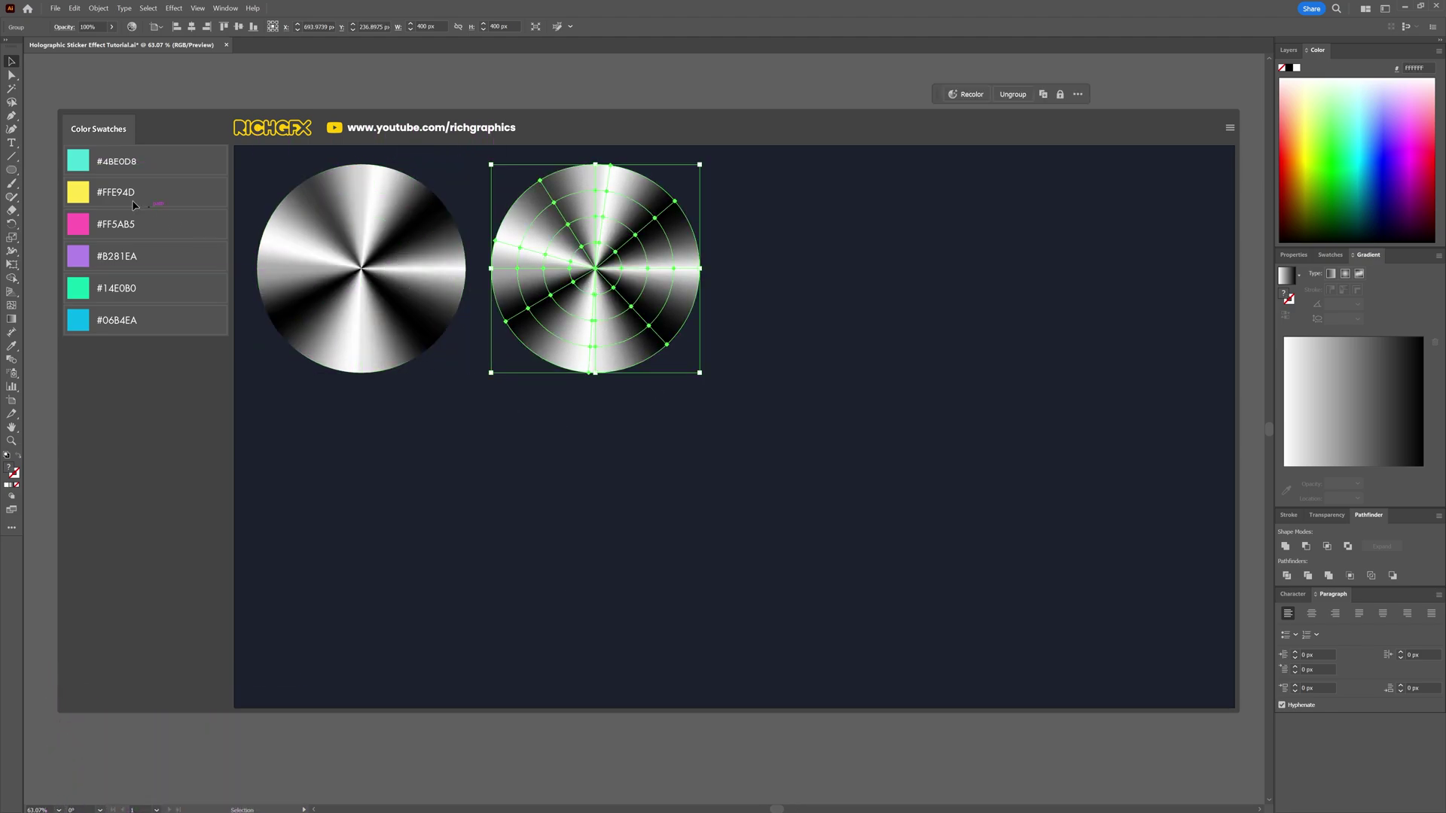
Draw a new 400 px white circle and centre it on the artboard.
{"action": "key", "text": "l"}
{"action": "left_click", "coordinate": [574, 434]}
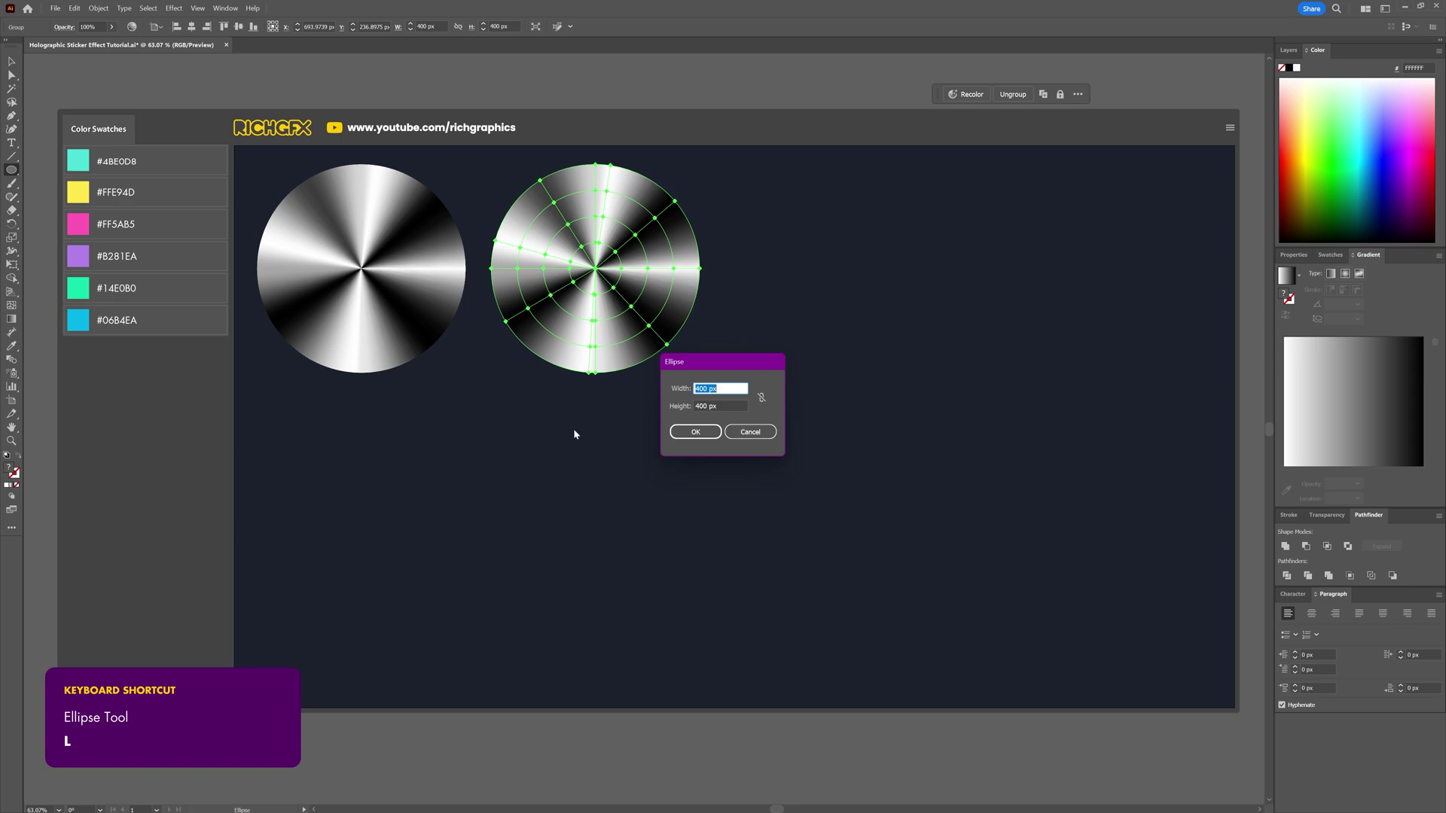
{"action": "key", "text": "Return"}
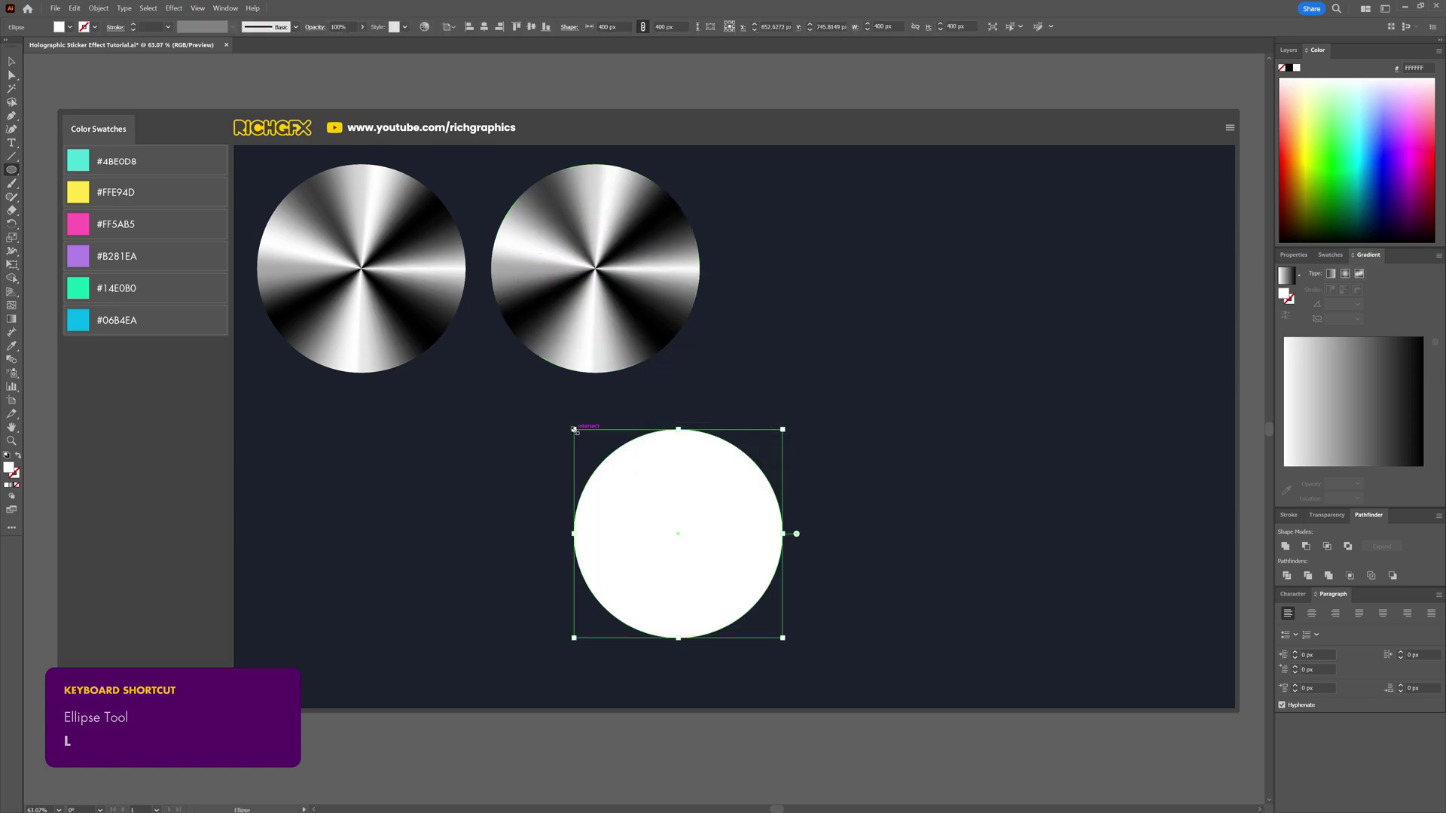
{"action": "left_click", "coordinate": [486, 28]}
{"action": "left_click", "coordinate": [531, 27]}
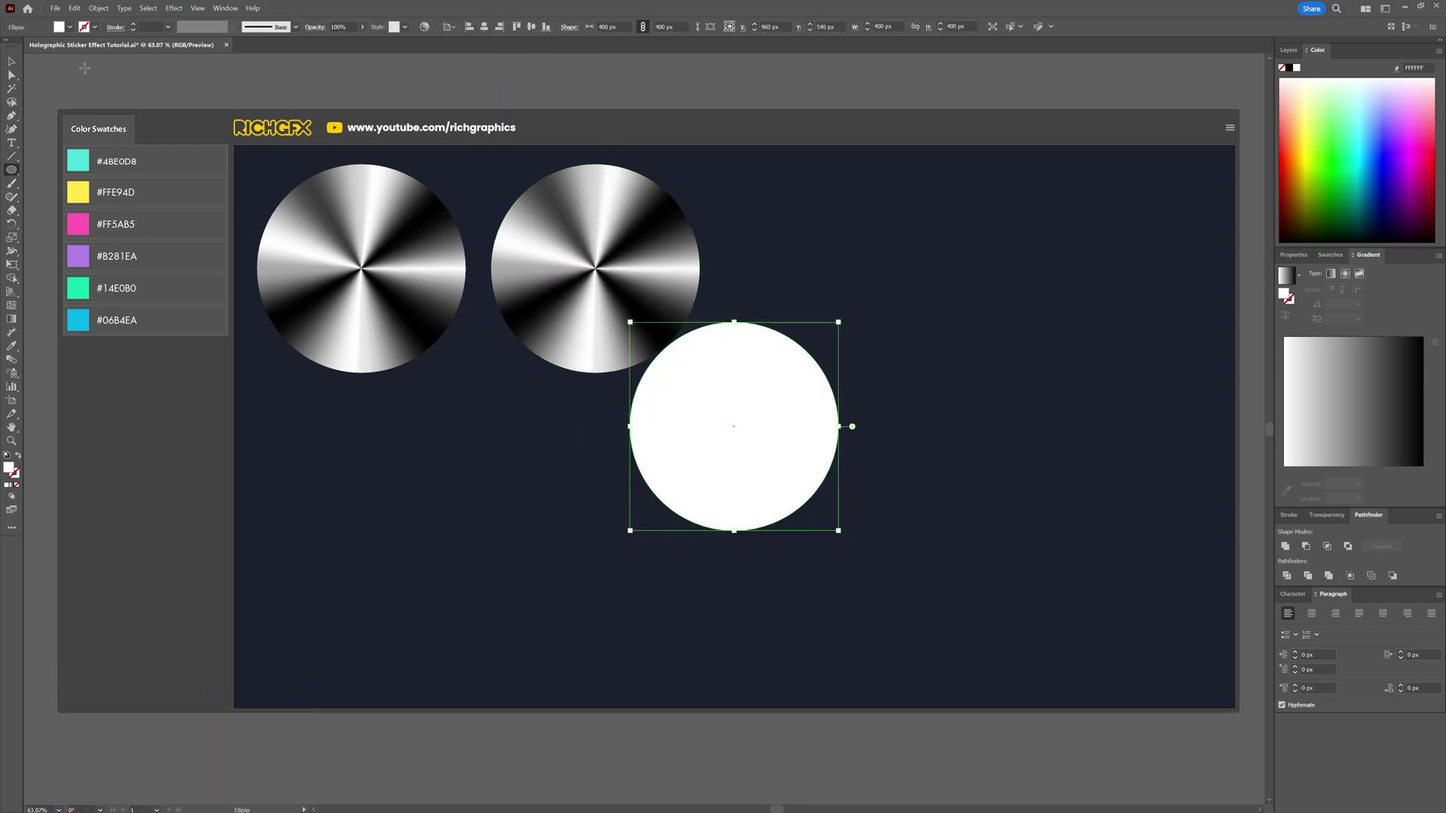
Move the second disc right and give the centre circle a radial gradient with an extra stop.
{"action": "key", "text": "v"}
{"action": "left_click_drag", "start_coordinate": [585, 329], "coordinate": [1070, 237]}
{"action": "left_click", "coordinate": [734, 392]}
{"action": "left_click", "coordinate": [13, 486]}
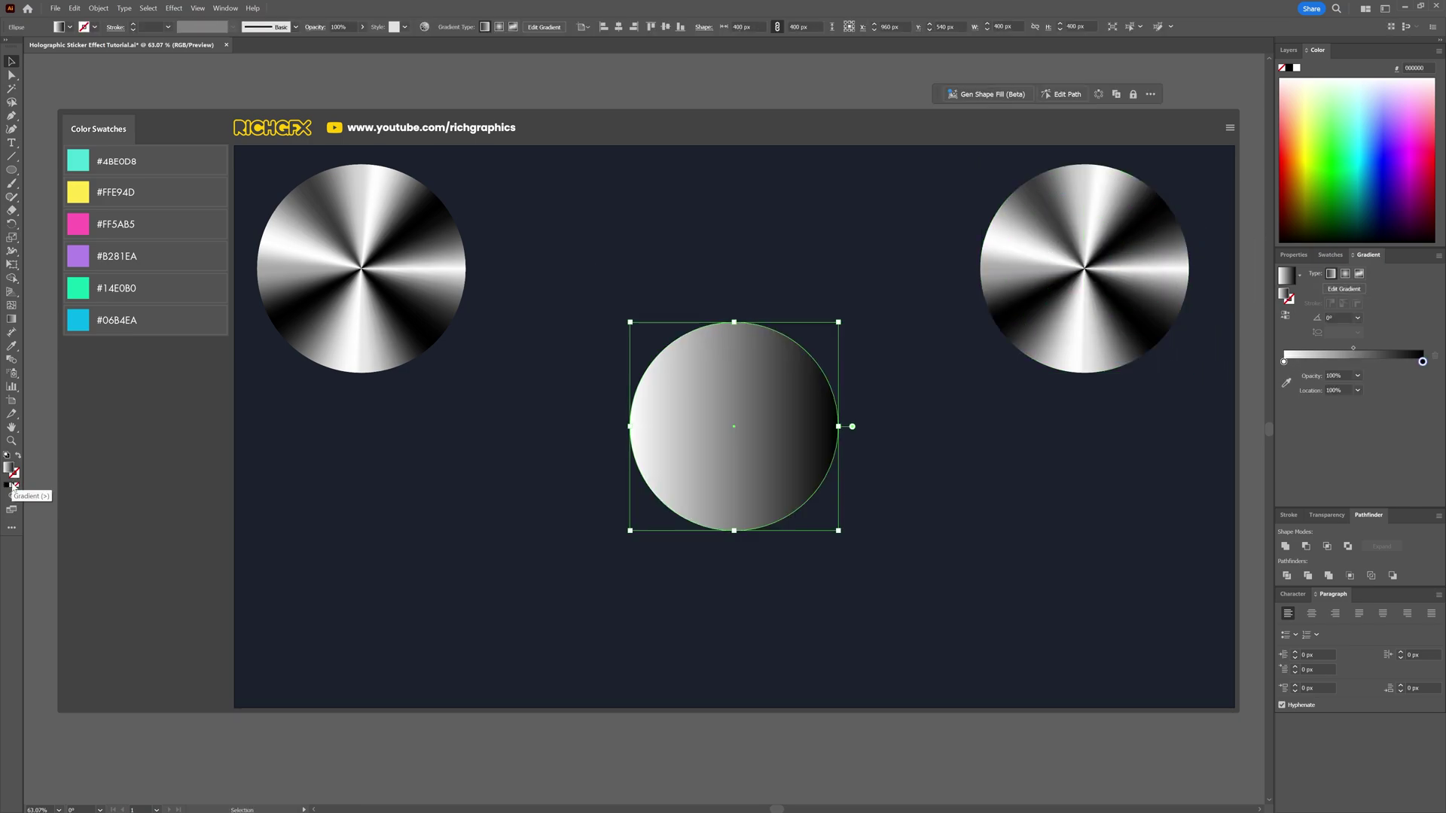
{"action": "left_click", "coordinate": [1346, 274]}
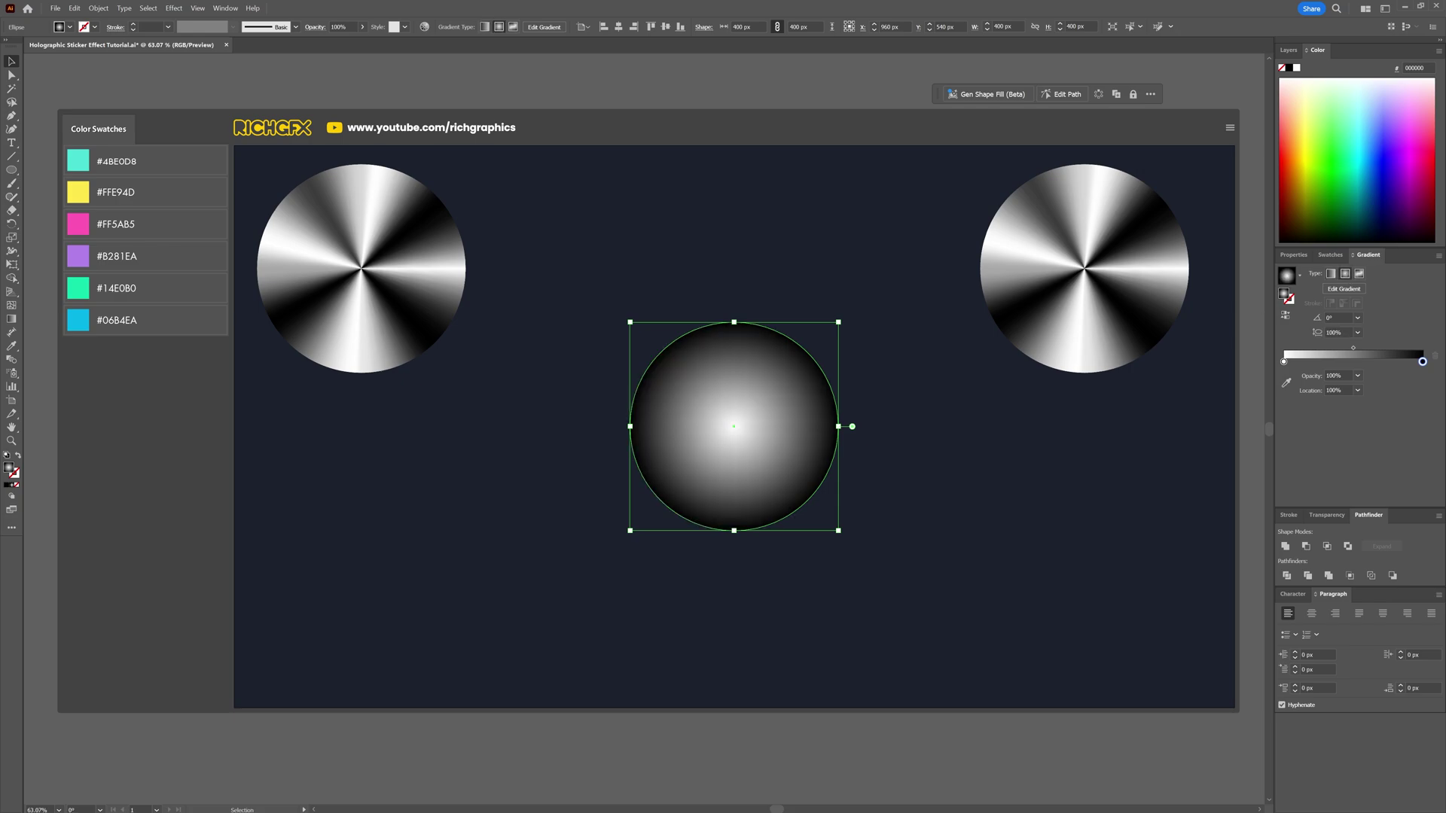
{"action": "left_click", "coordinate": [1328, 362]}
{"action": "left_click_drag", "start_coordinate": [1353, 362], "coordinate": [1311, 362]}
Colour the gradient stops 4BE0D8, FFE94D, FF5AB5, B281EA, 14E0B0 and 06B4EA from centre outward.
{"action": "double_click", "coordinate": [1310, 363]}
{"action": "scroll", "coordinate": [1329, 432], "scroll_direction": "down", "scroll_amount": 5}
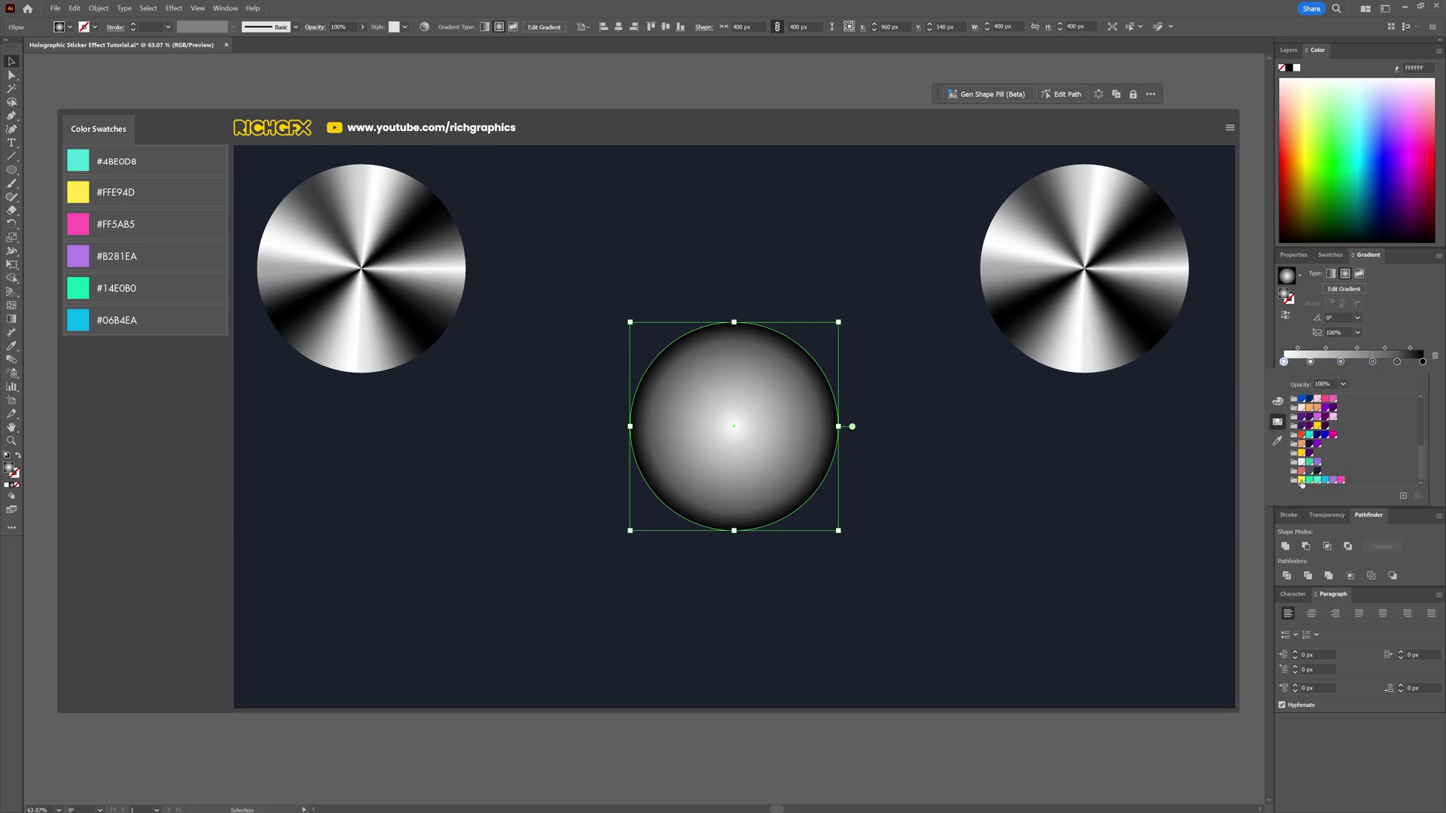
{"action": "left_click", "coordinate": [1316, 479]}
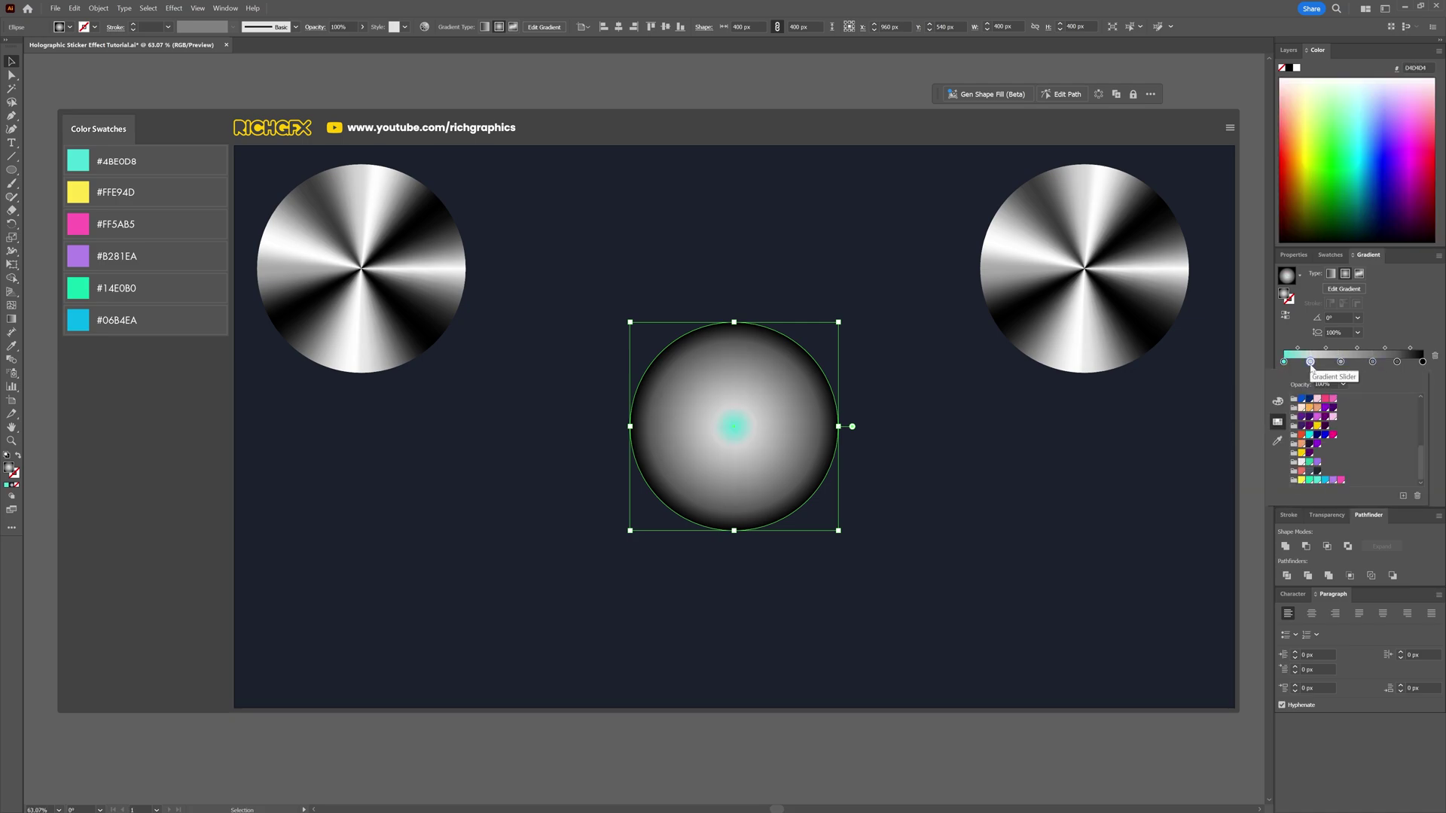
{"action": "left_click", "coordinate": [1302, 480]}
{"action": "double_click", "coordinate": [1340, 363]}
{"action": "left_click", "coordinate": [1342, 480]}
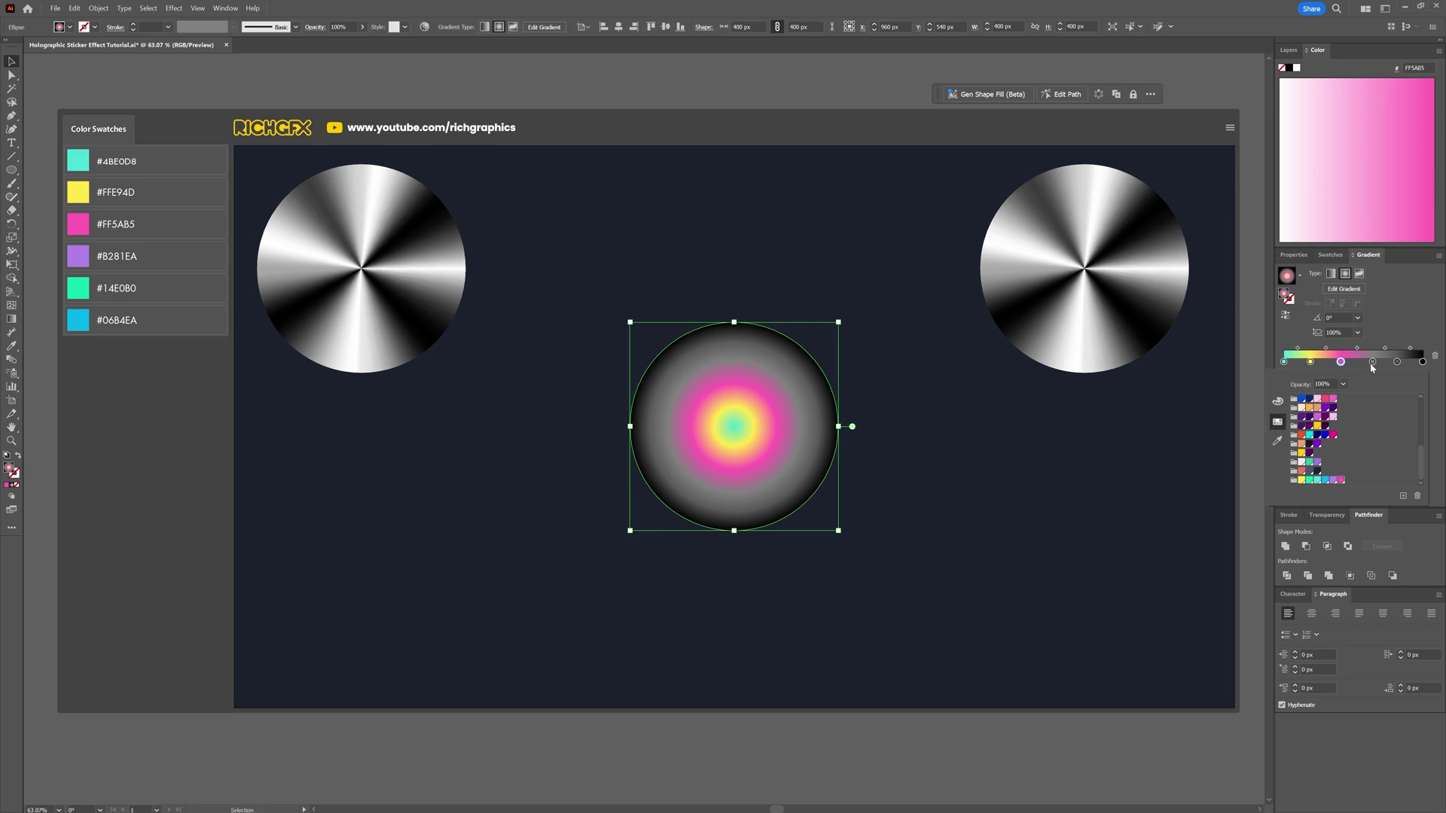
{"action": "double_click", "coordinate": [1372, 362]}
{"action": "left_click", "coordinate": [1334, 479]}
{"action": "double_click", "coordinate": [1397, 362]}
{"action": "left_click", "coordinate": [1310, 481]}
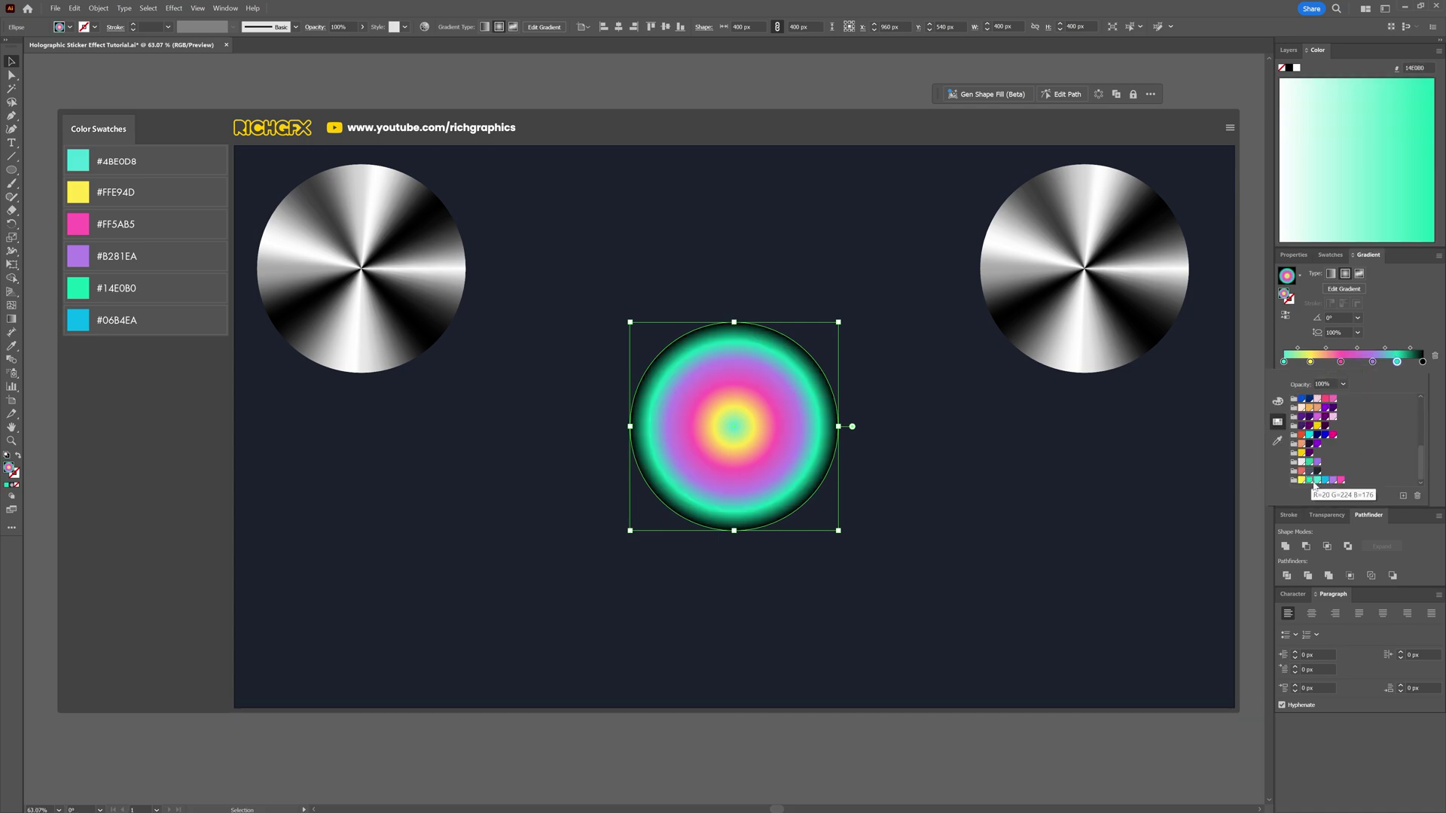
{"action": "double_click", "coordinate": [1422, 362]}
{"action": "left_click", "coordinate": [1326, 480]}
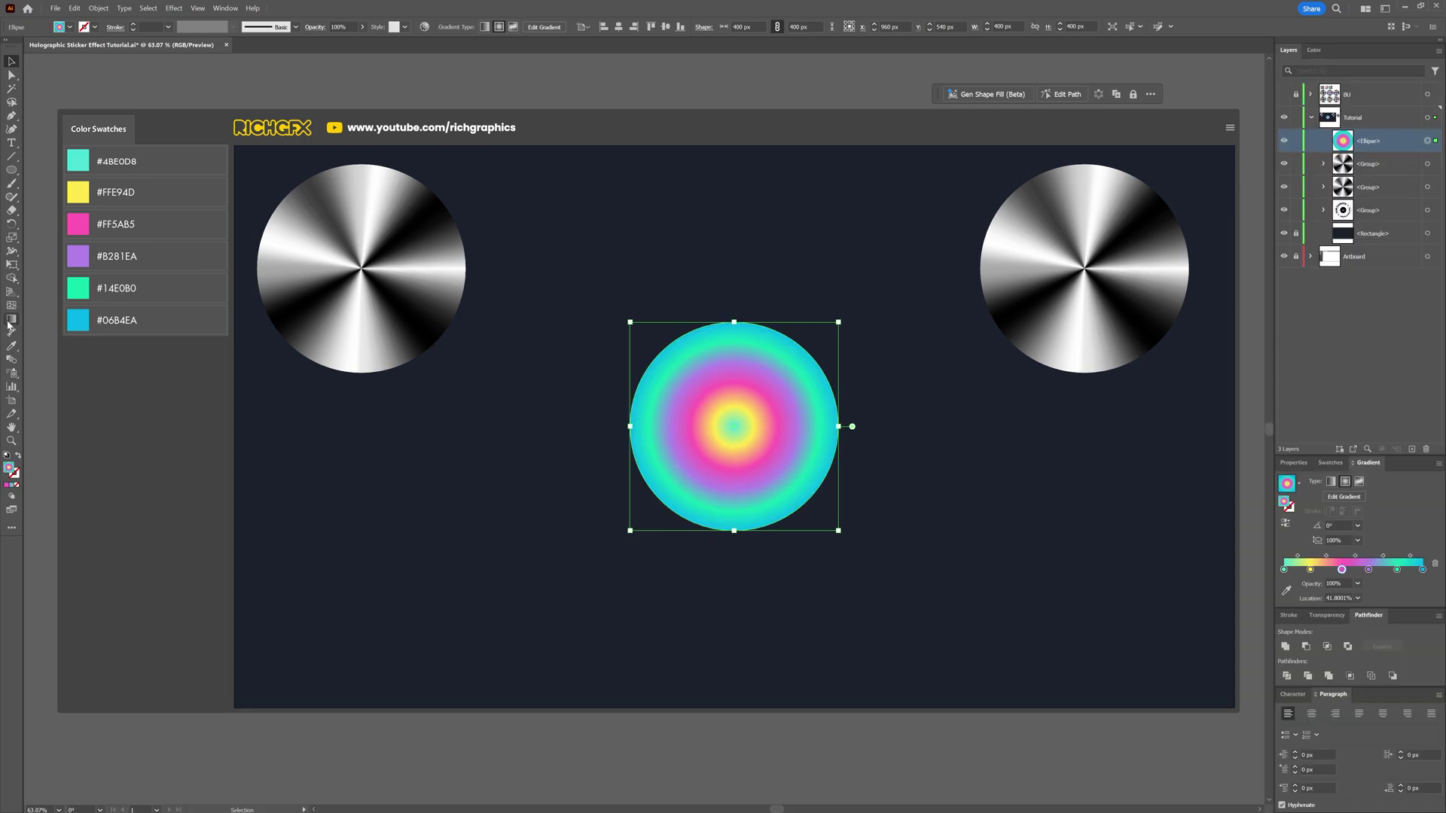
With the Gradient tool, drag the radial gradient from the circle's left edge toward the upper left.
{"action": "key", "text": "g"}
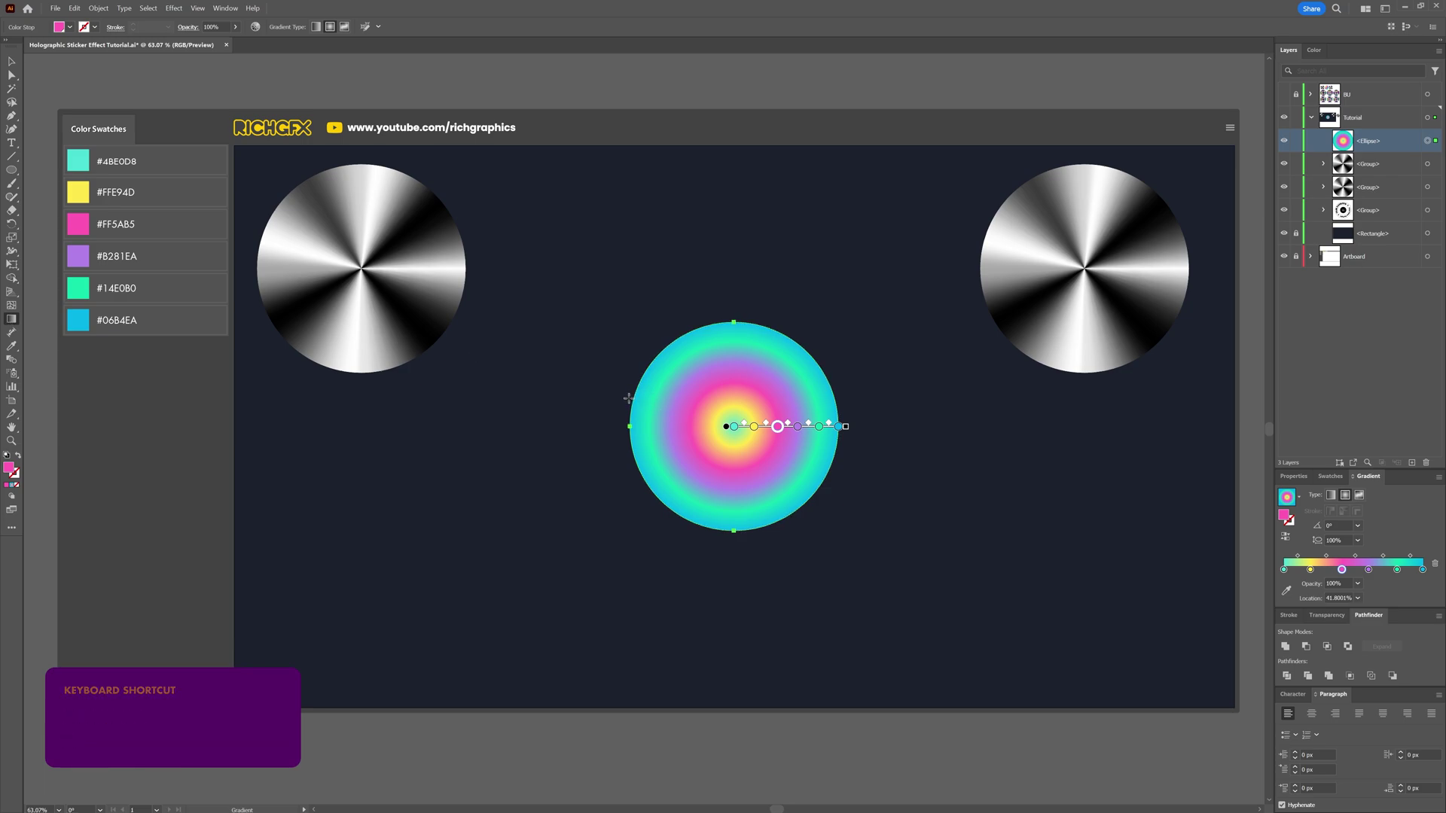
{"action": "left_click_drag", "start_coordinate": [633, 399], "coordinate": [445, 286]}
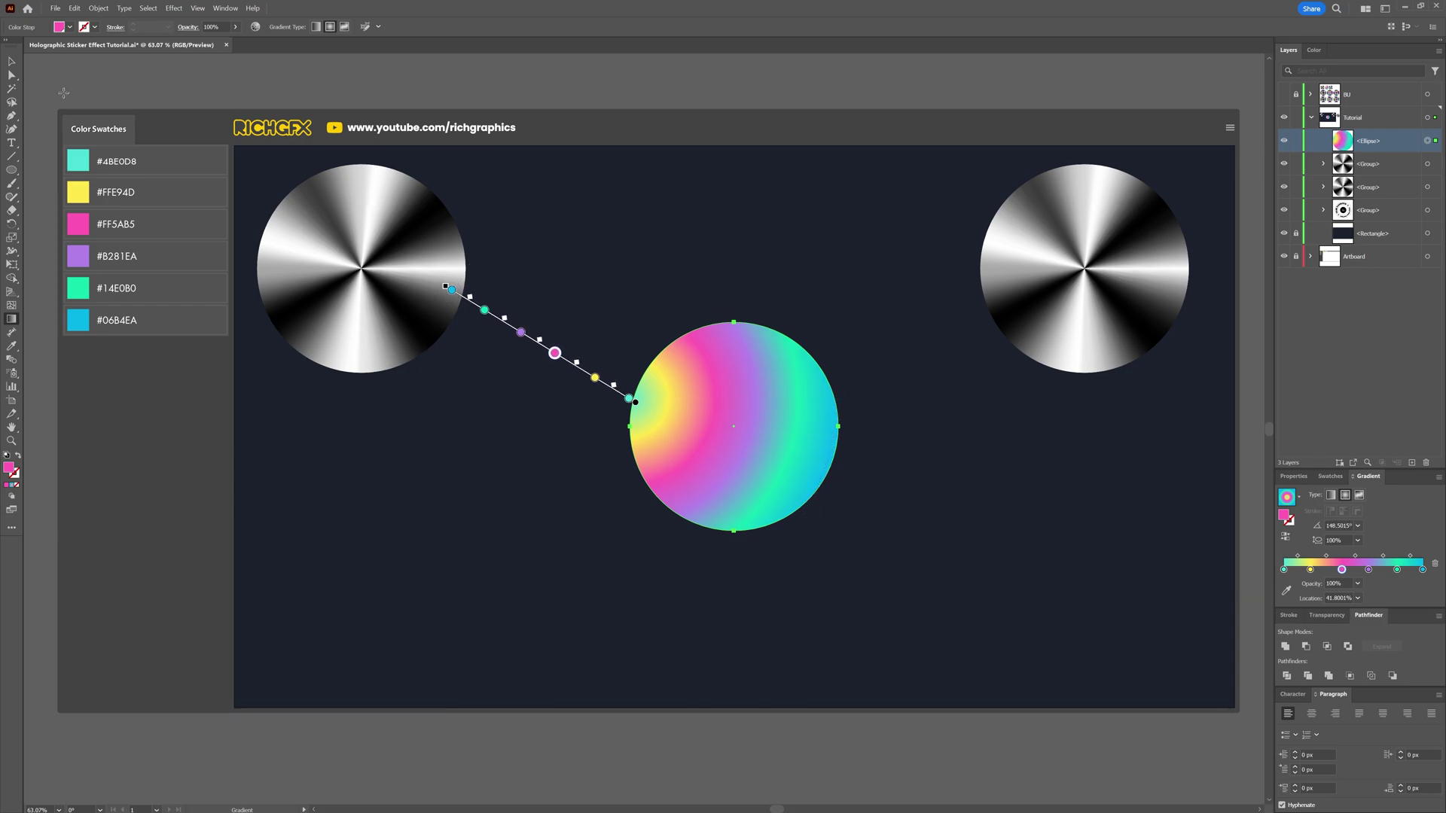
Move the gradient circle below the second group, centre the first conic group on it, and set Difference.
{"action": "left_click", "coordinate": [13, 64]}
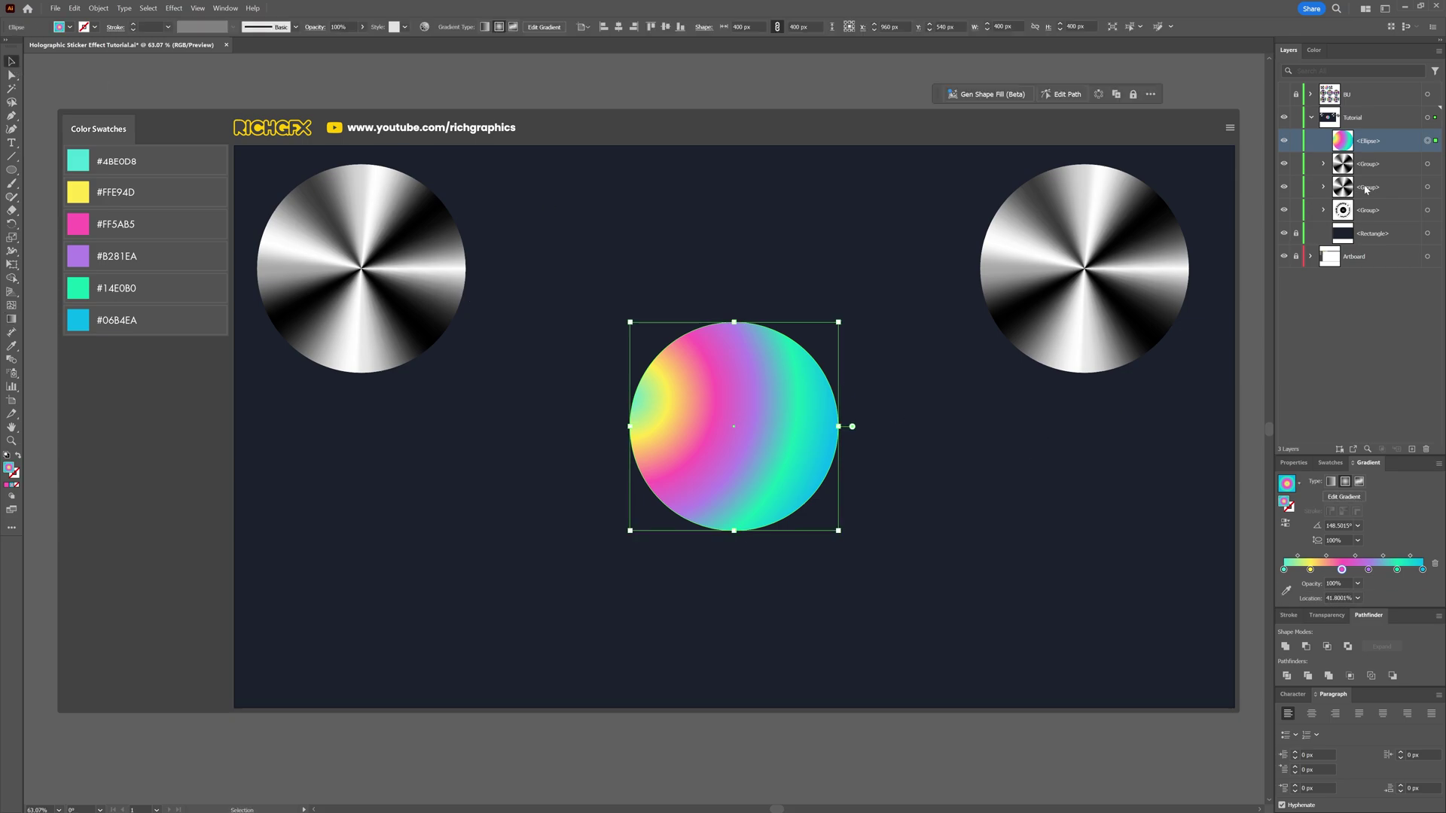
{"action": "left_click_drag", "start_coordinate": [1366, 189], "coordinate": [1380, 196]}
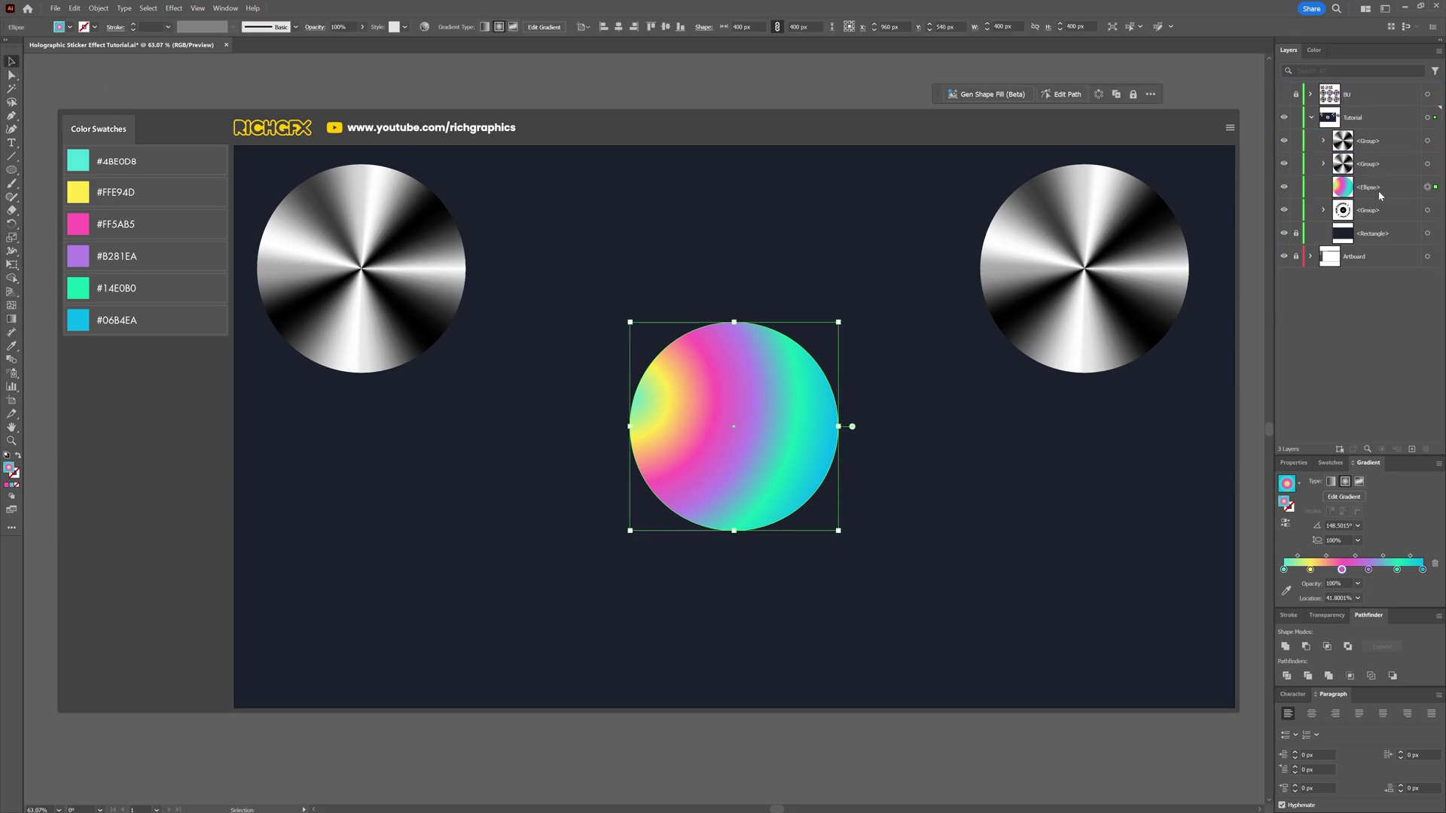
{"action": "left_click", "coordinate": [1427, 165]}
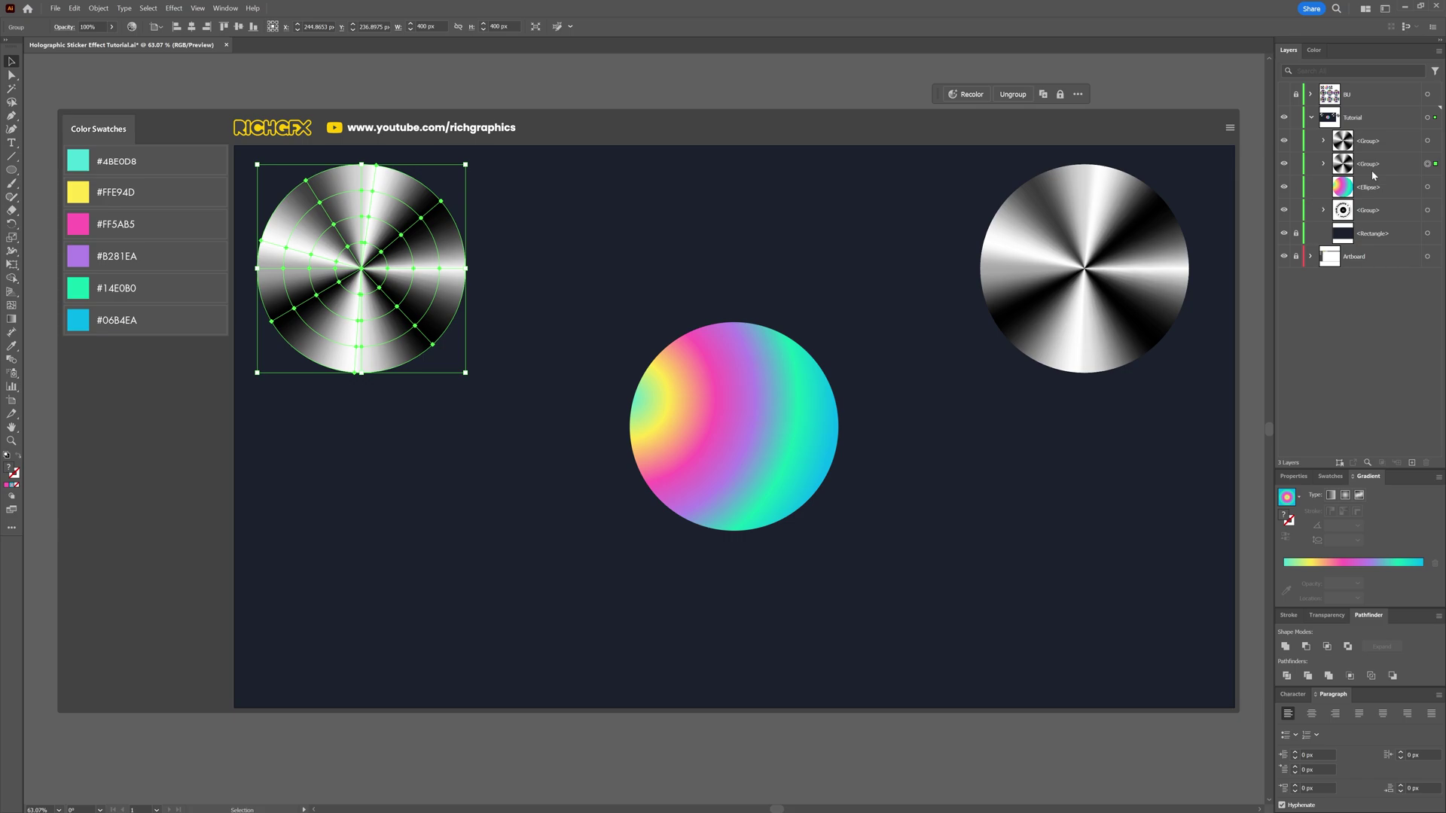
{"action": "left_click", "coordinate": [788, 424], "text": "shift"}
{"action": "left_click", "coordinate": [752, 418]}
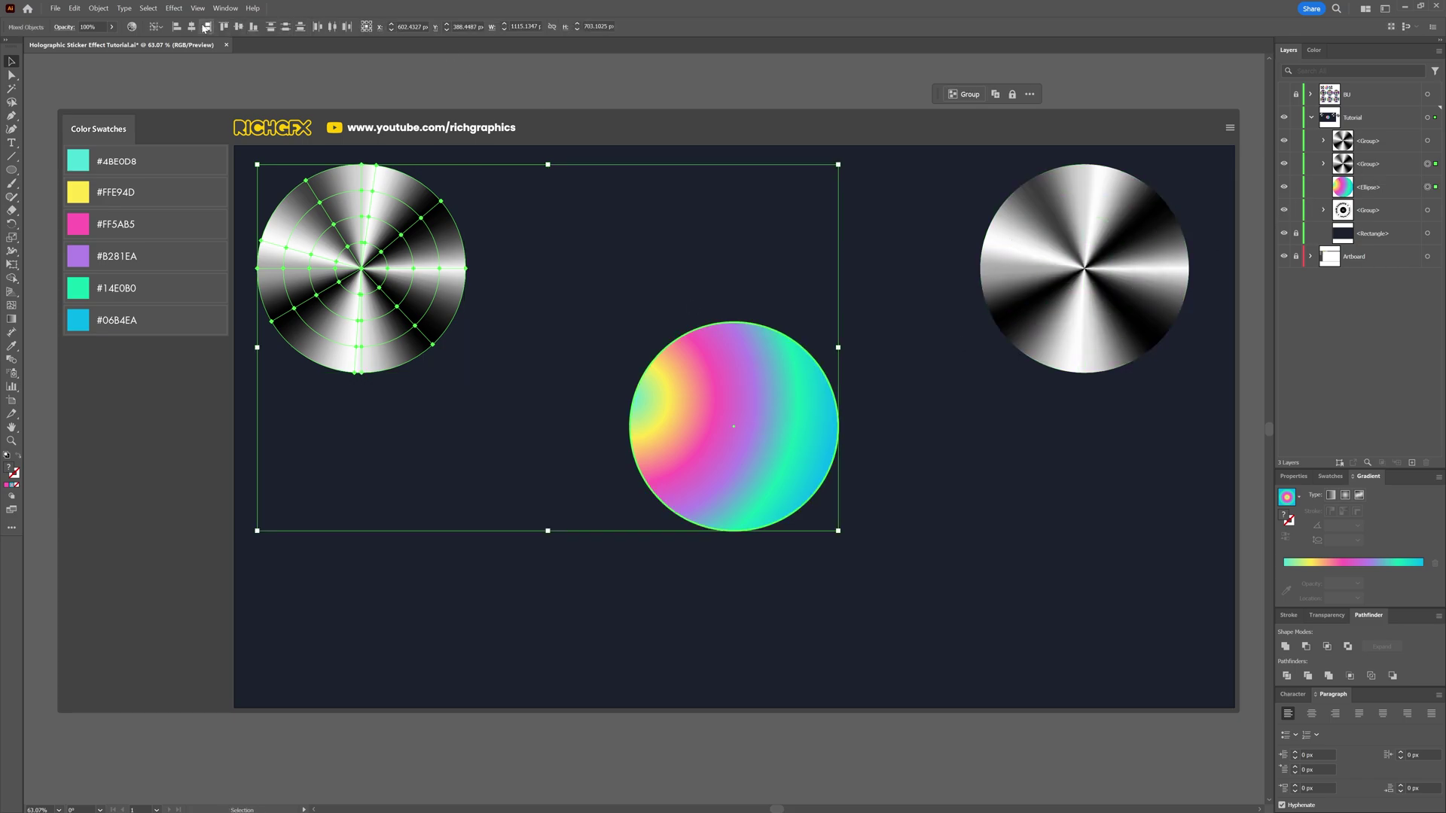
{"action": "left_click", "coordinate": [240, 28]}
{"action": "left_click", "coordinate": [239, 27]}
{"action": "left_click", "coordinate": [868, 409]}
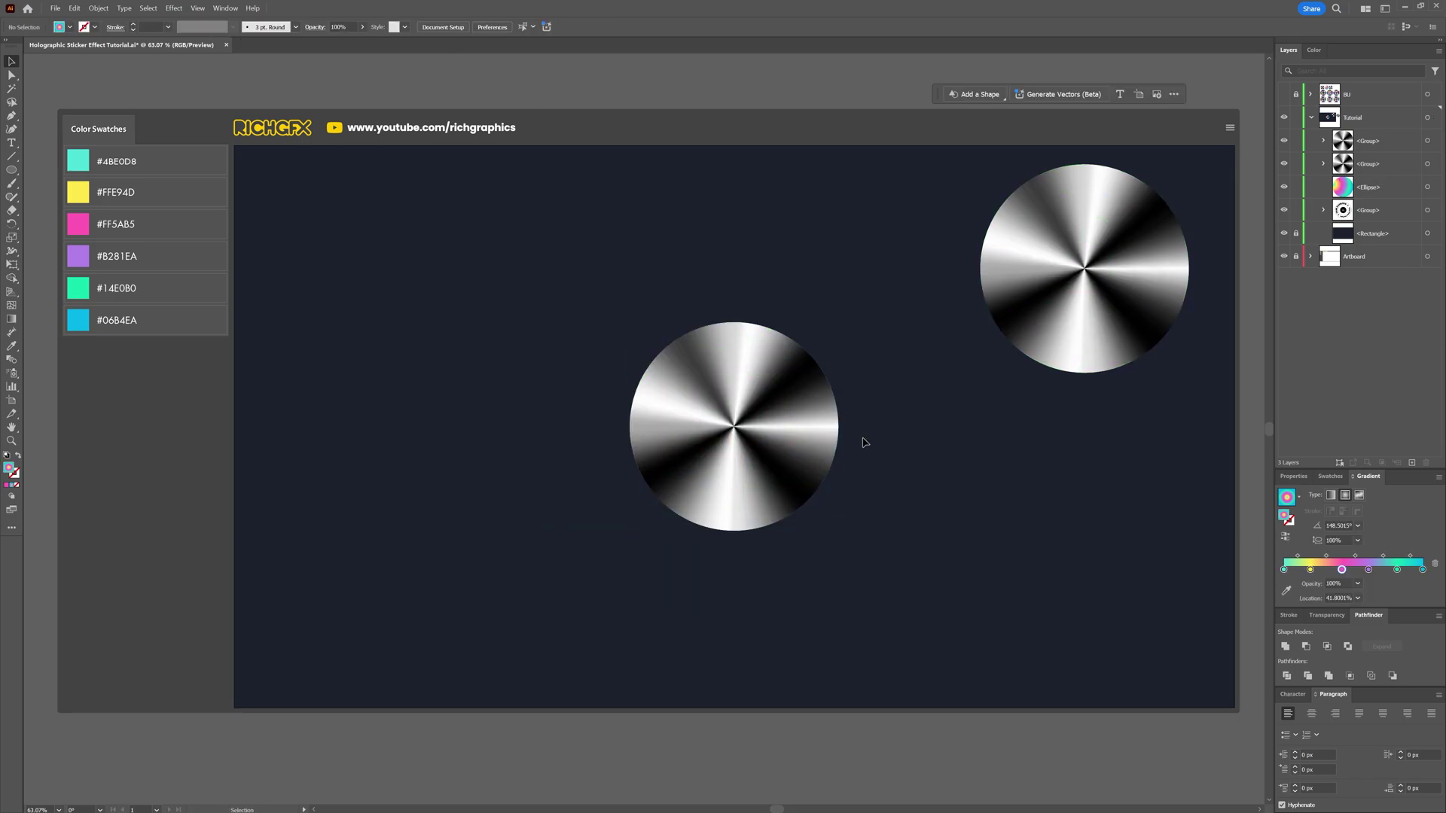
{"action": "left_click", "coordinate": [827, 440]}
{"action": "left_click", "coordinate": [1326, 615]}
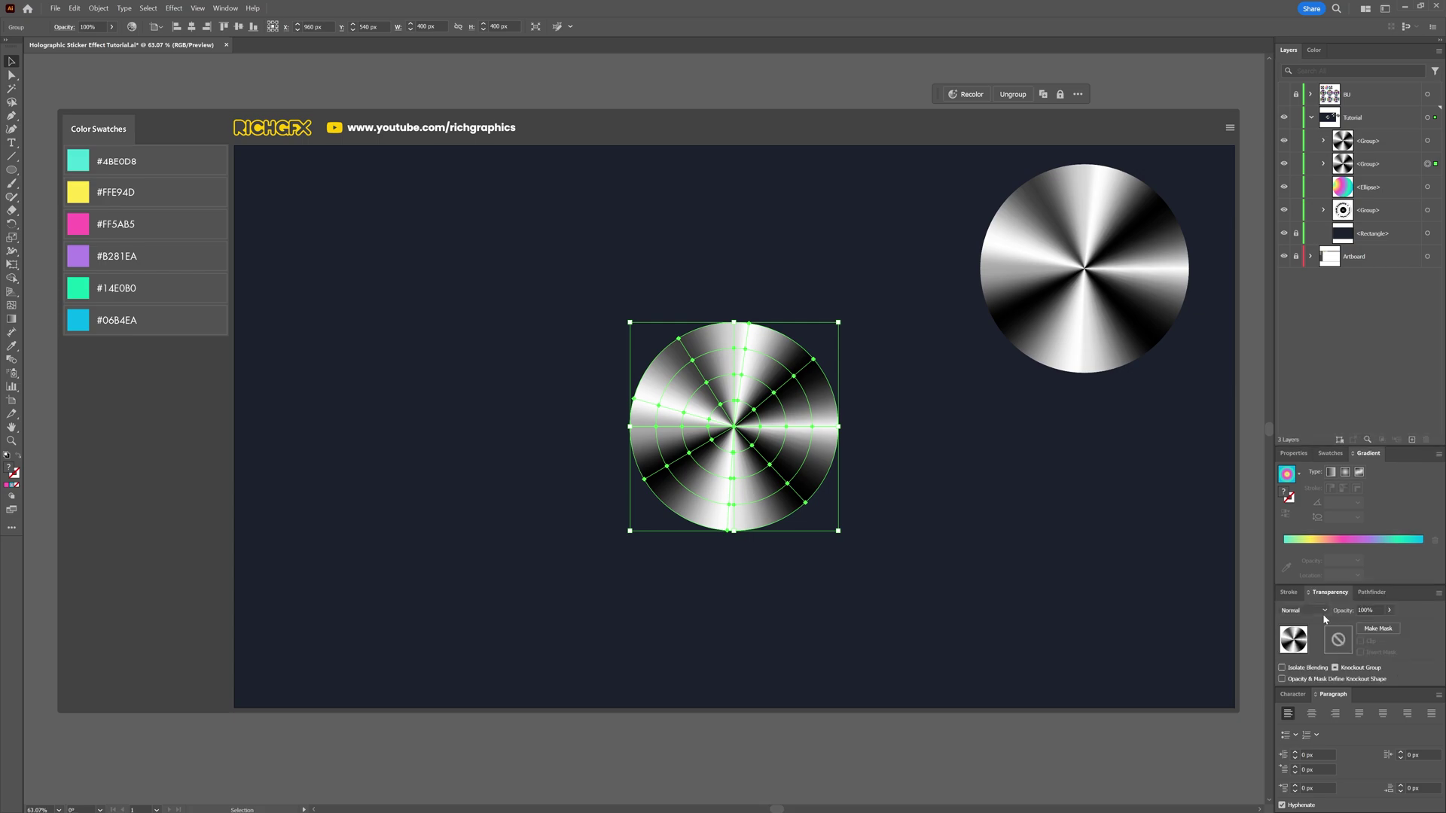
{"action": "left_click", "coordinate": [1303, 610]}
{"action": "left_click", "coordinate": [1320, 536]}
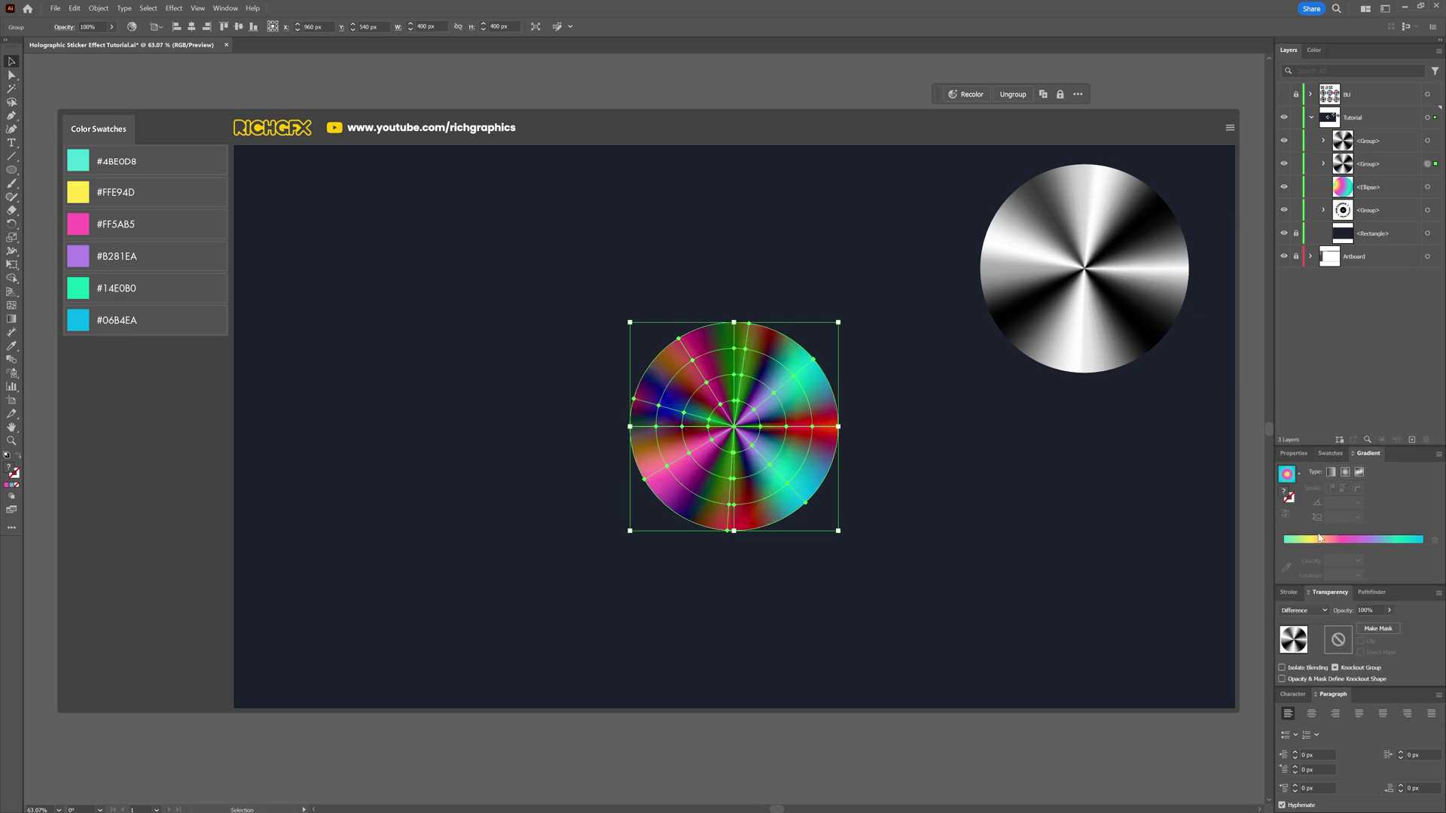
Centre the grey conic group on the rainbow circle and set its blend mode to Screen.
{"action": "left_click", "coordinate": [964, 438]}
{"action": "left_click", "coordinate": [1078, 310]}
{"action": "left_click", "coordinate": [734, 391], "text": "shift"}
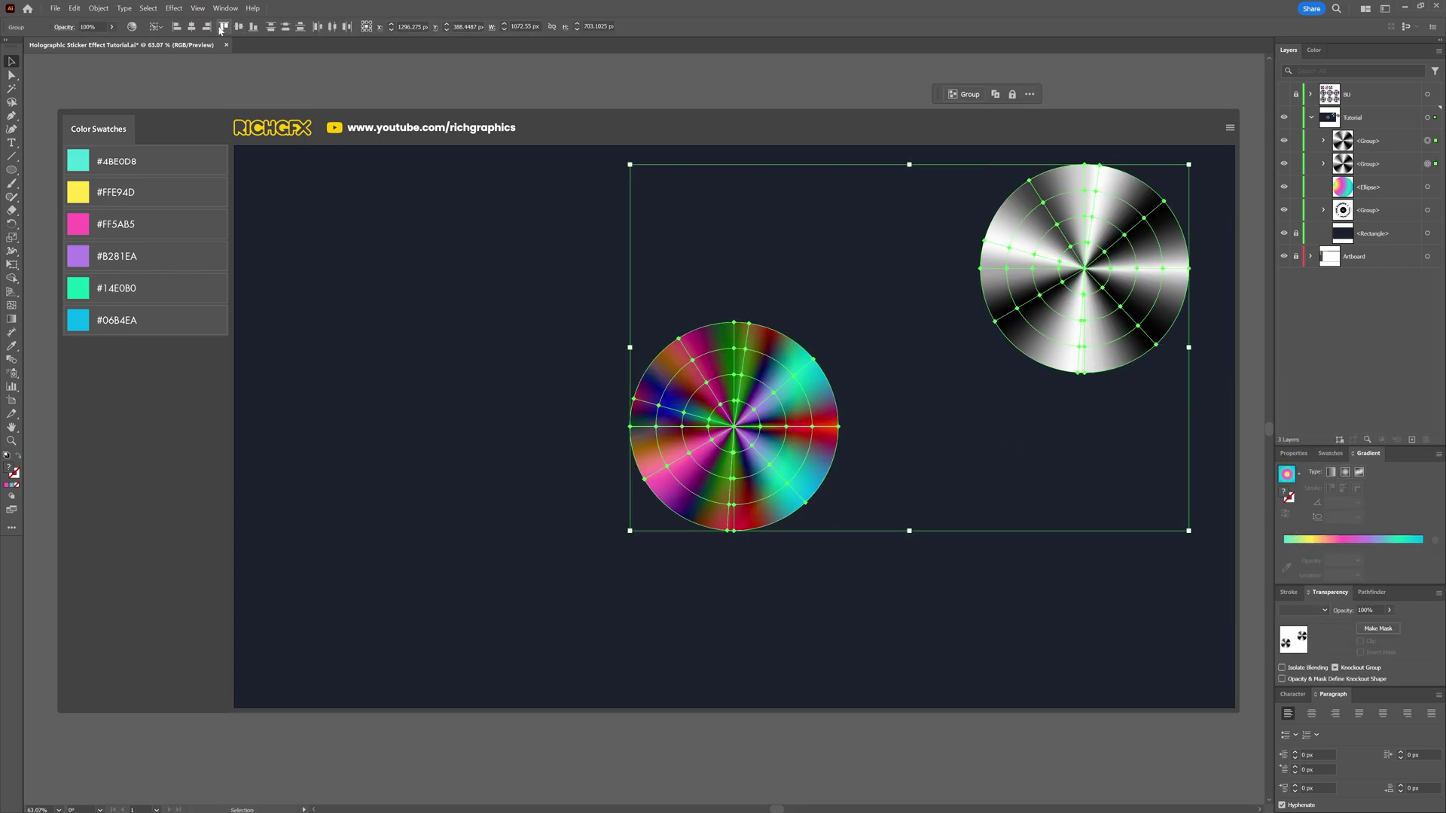
{"action": "left_click", "coordinate": [192, 26]}
{"action": "left_click", "coordinate": [239, 27]}
{"action": "left_click", "coordinate": [1315, 611]}
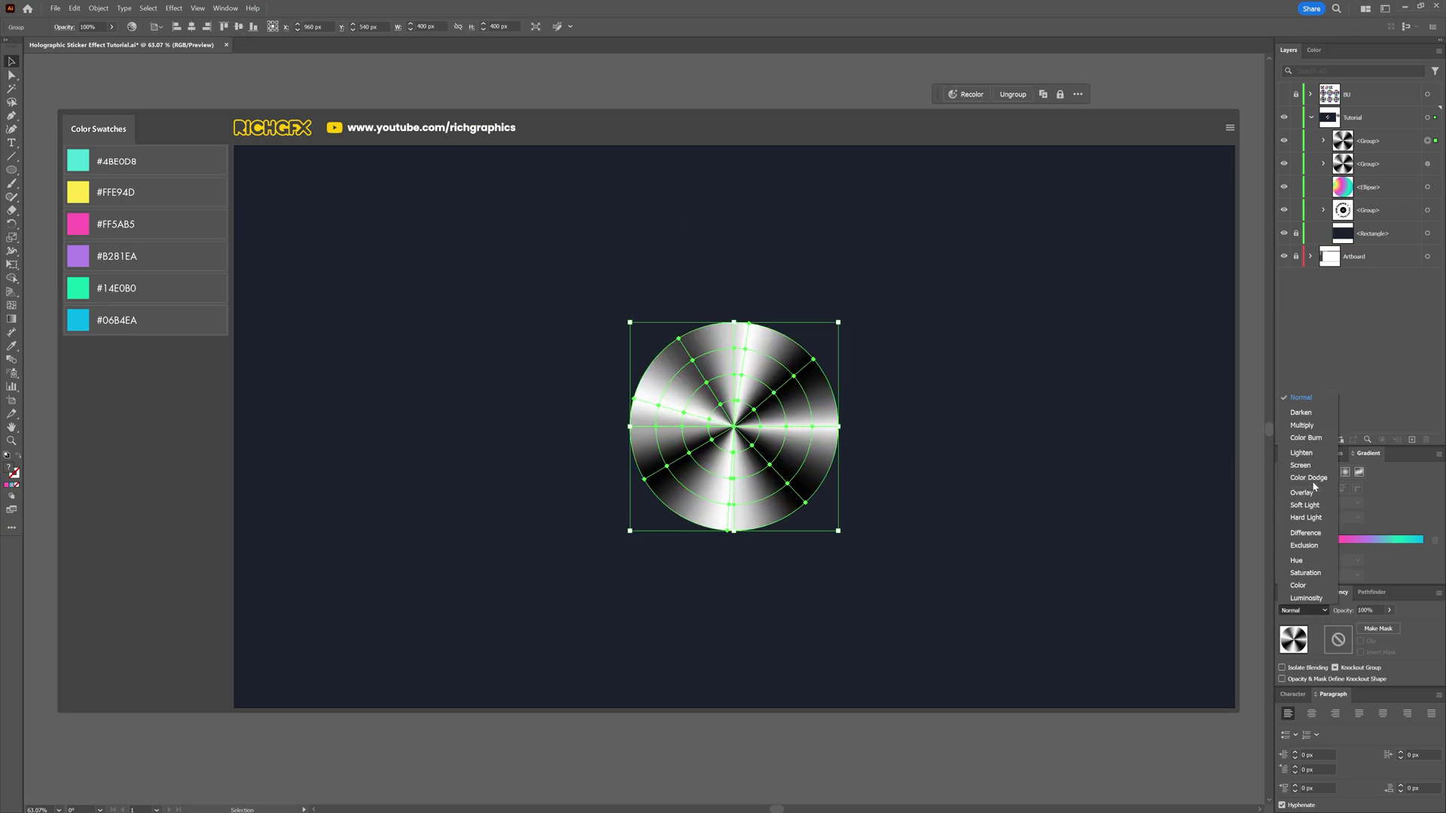
{"action": "left_click", "coordinate": [1301, 465]}
{"action": "left_click", "coordinate": [1008, 438]}
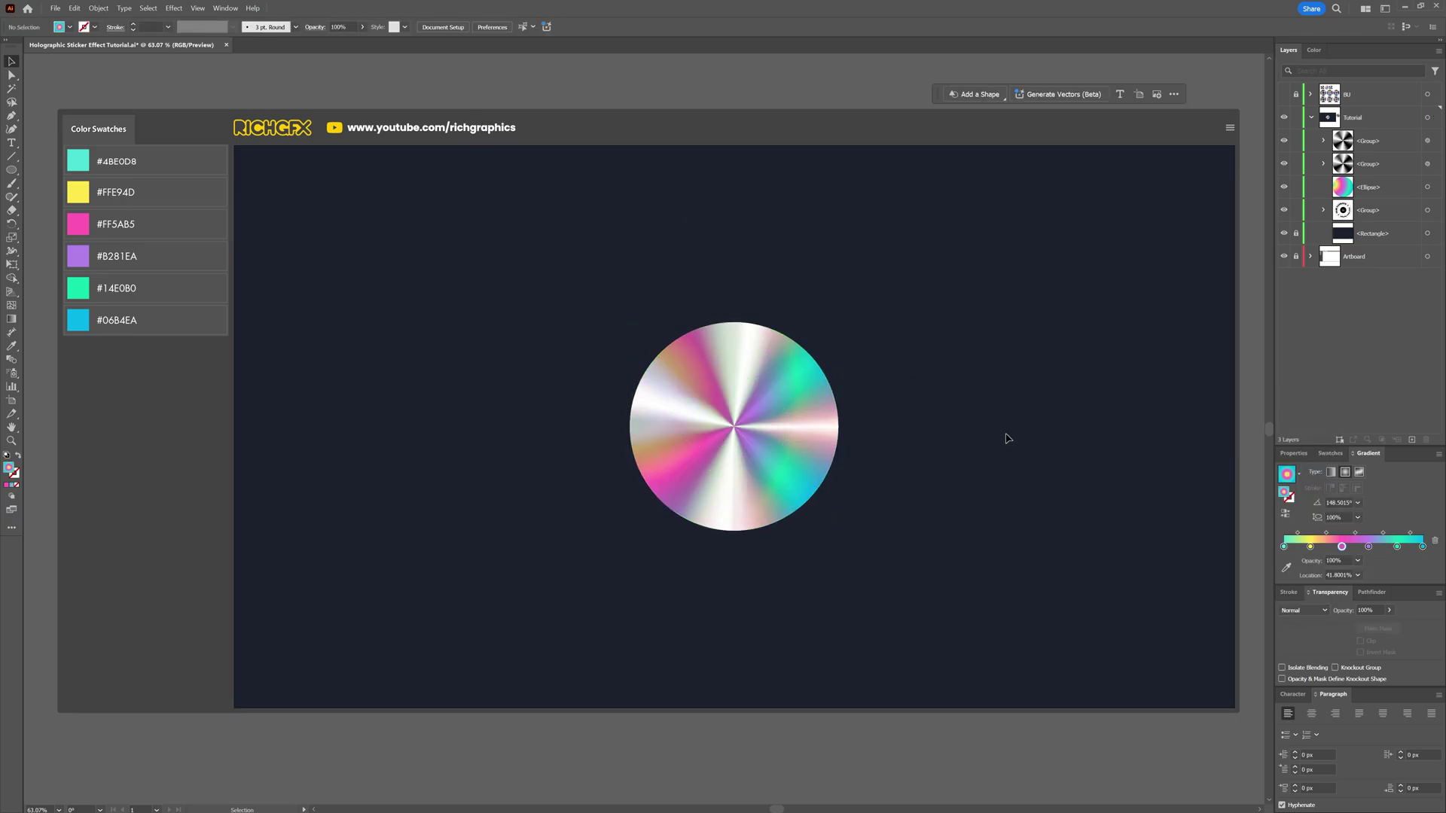
Move the ring group to the top, bring the stamp artwork onto the artboard, and centre it over the circle.
{"action": "left_click_drag", "start_coordinate": [1401, 211], "coordinate": [1416, 149]}
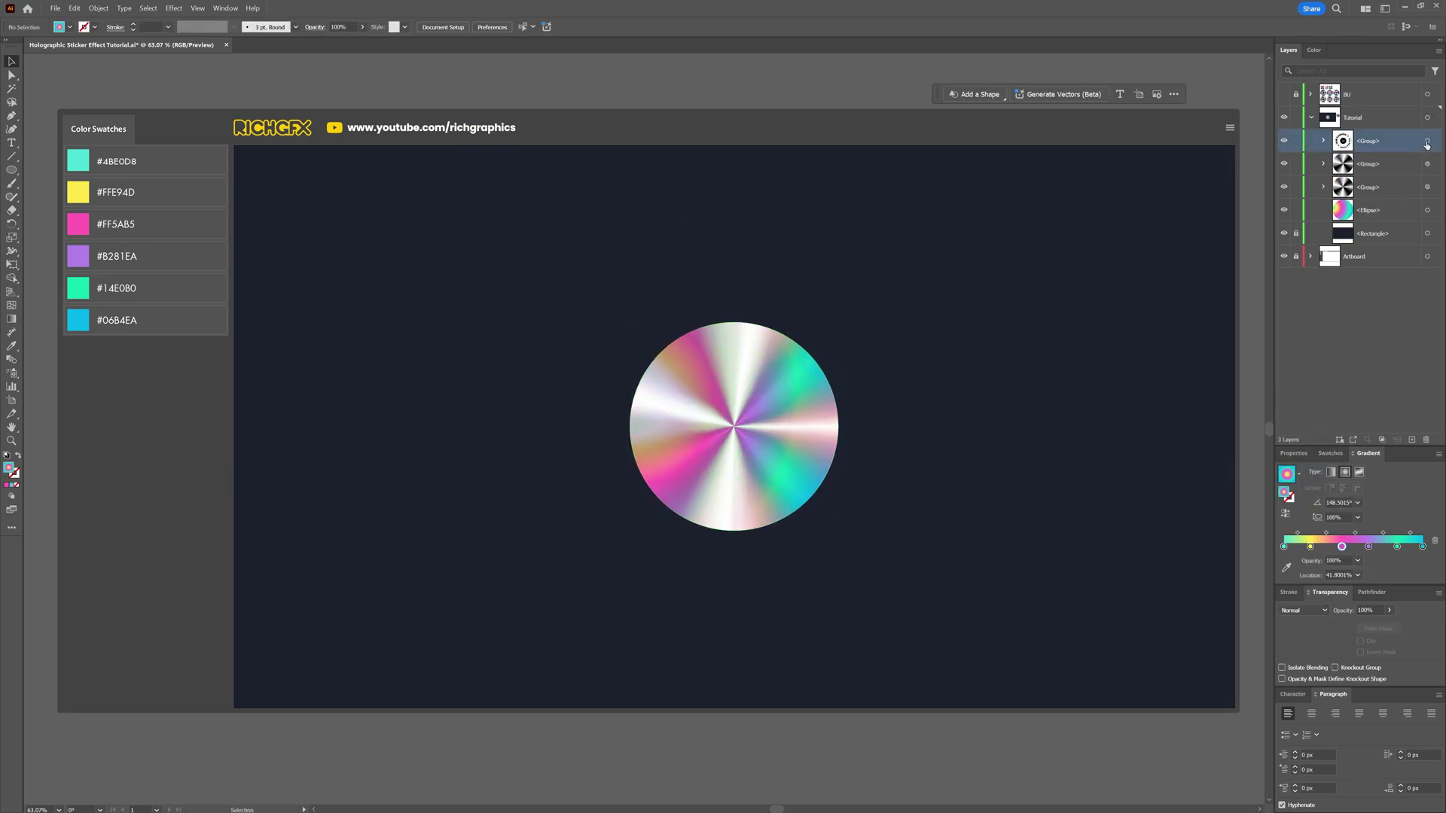
{"action": "left_click_drag", "start_coordinate": [1146, 304], "coordinate": [907, 314]}
{"action": "left_click_drag", "start_coordinate": [1149, 345], "coordinate": [283, 444]}
{"action": "left_click_drag", "start_coordinate": [640, 442], "coordinate": [871, 448]}
{"action": "left_click", "coordinate": [734, 454], "text": "shift"}
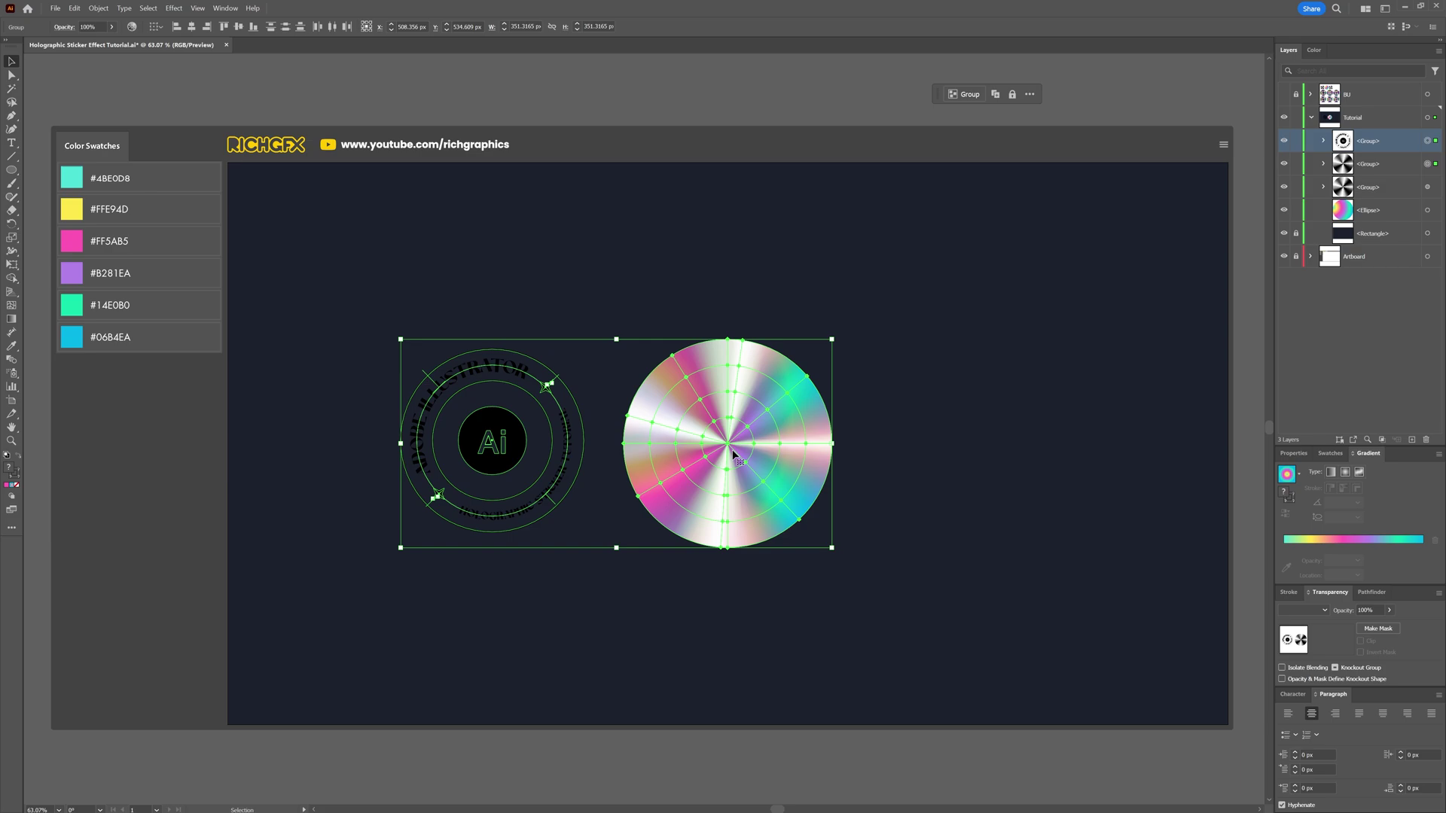
{"action": "left_click", "coordinate": [194, 26]}
Group the stamp with the holographic circle and set the group's opacity to 75%.
{"action": "key", "text": "ctrl+g"}
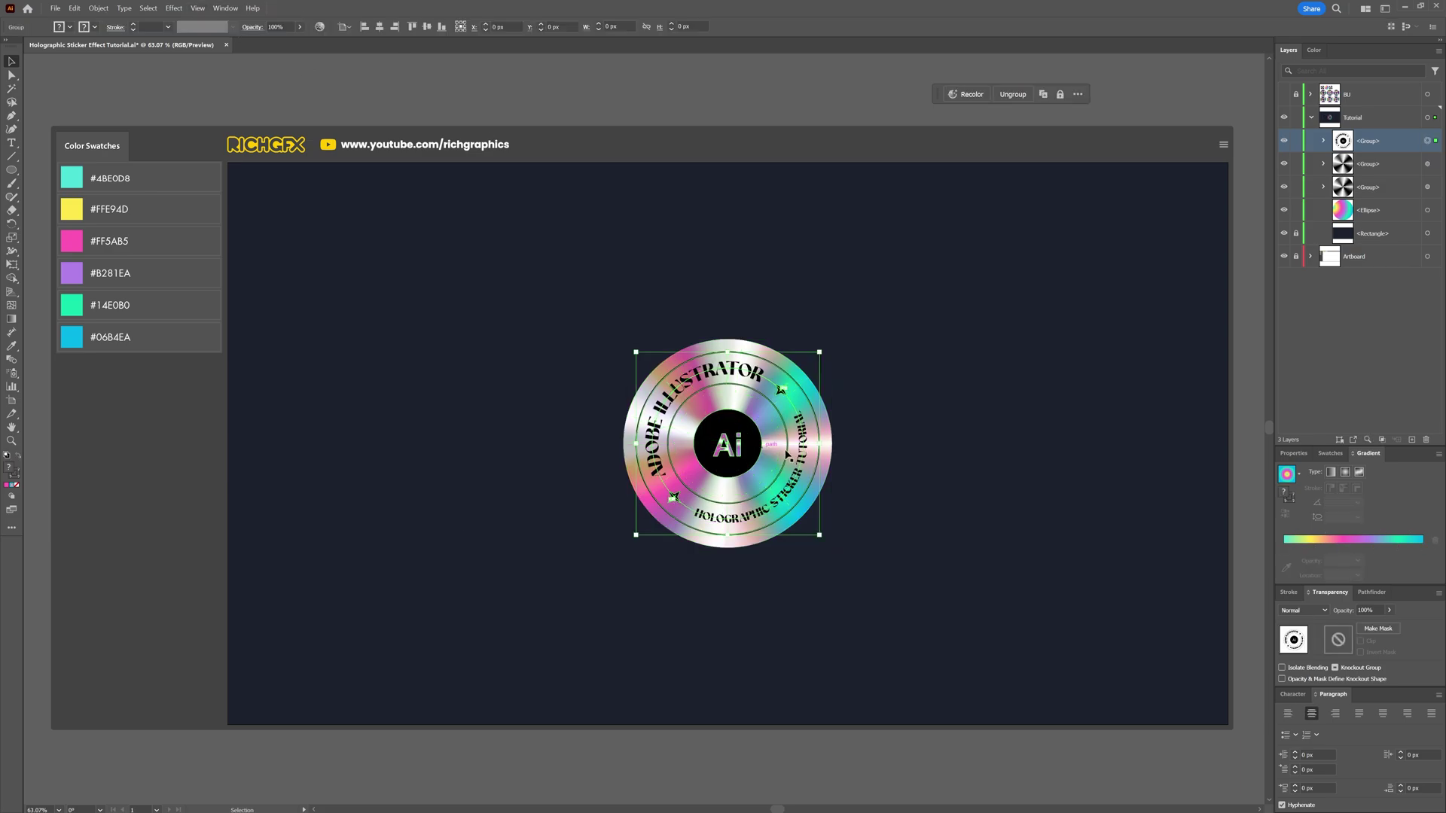
{"action": "left_click", "coordinate": [1367, 610]}
{"action": "type", "text": "75"}
{"action": "key", "text": "Return"}
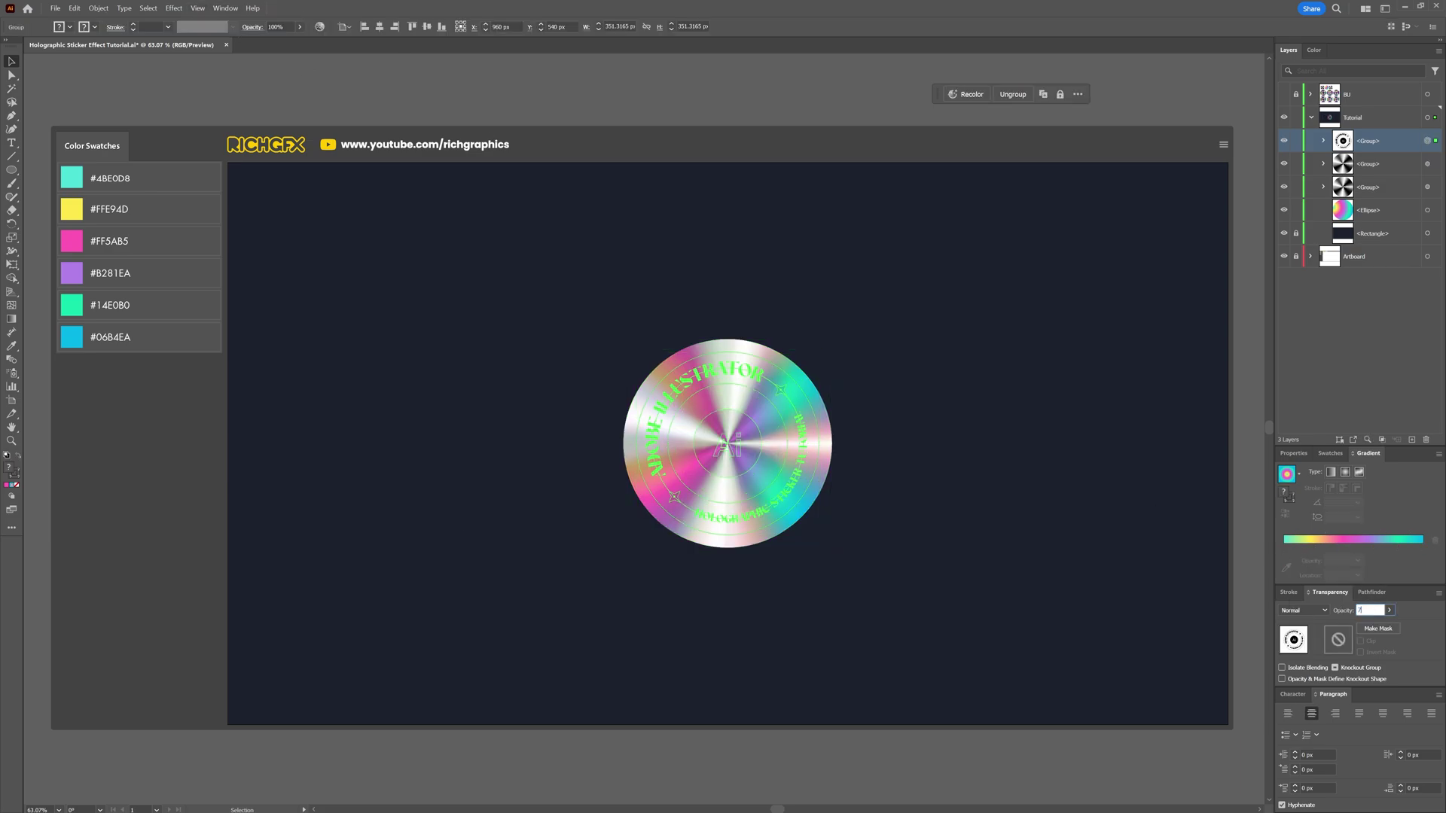
{"action": "left_click", "coordinate": [1057, 430]}
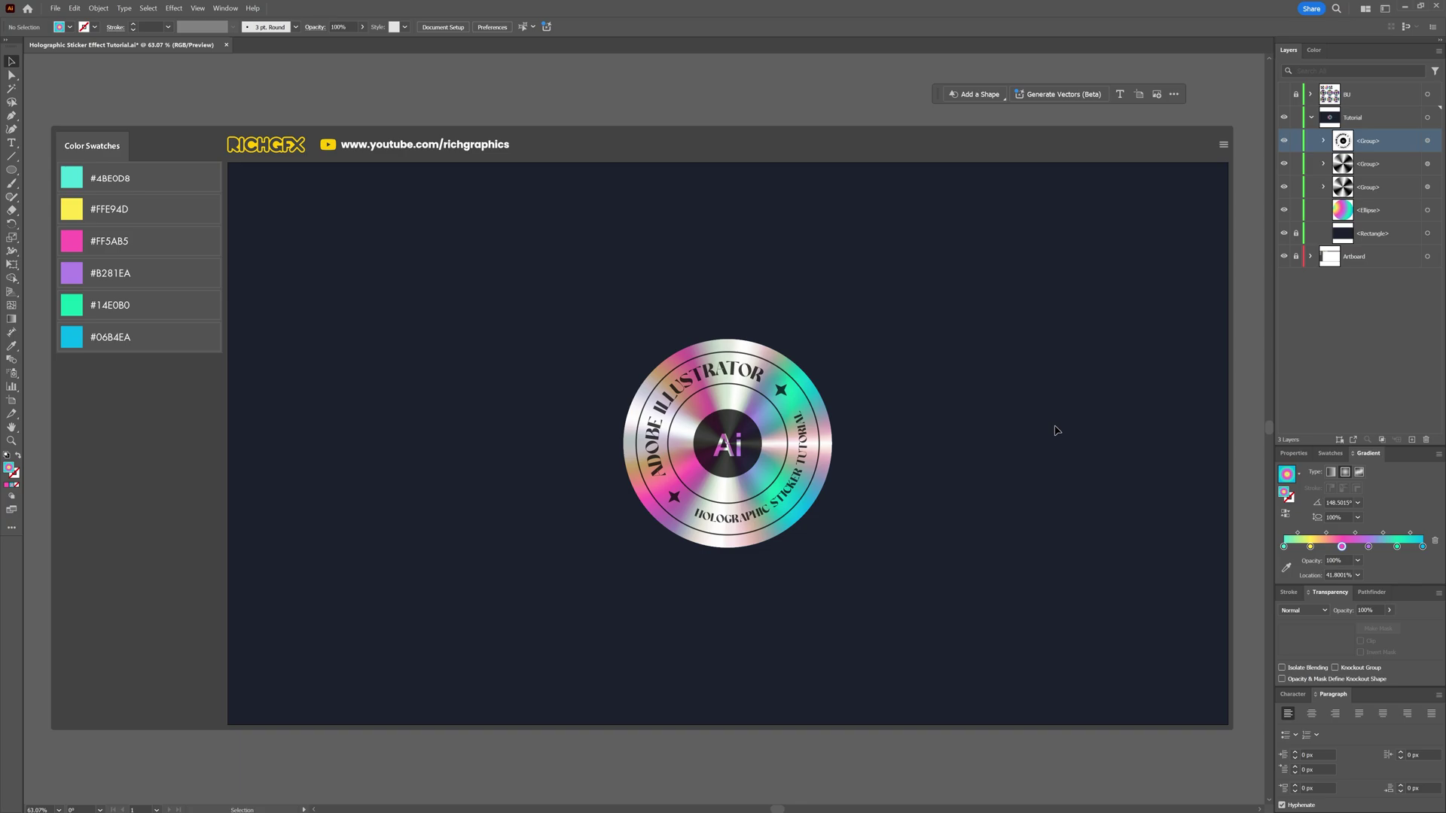